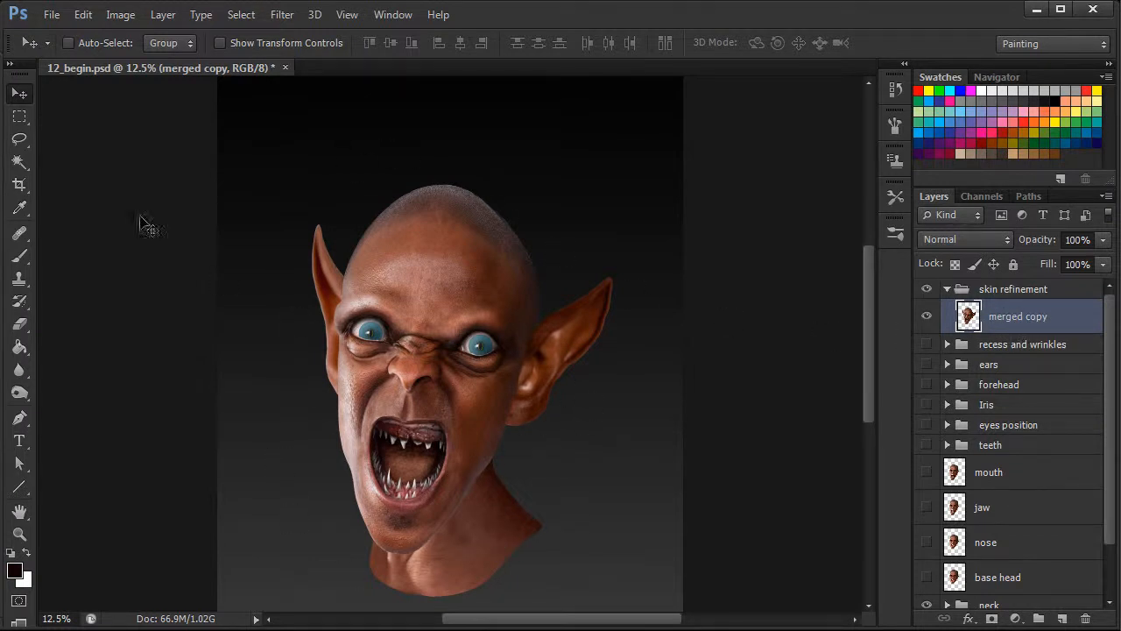
# Lasso a curved band of smooth skin across the upper forehead of the merged copy layer and copy it to a new layer.
pyautogui.click(21, 141)
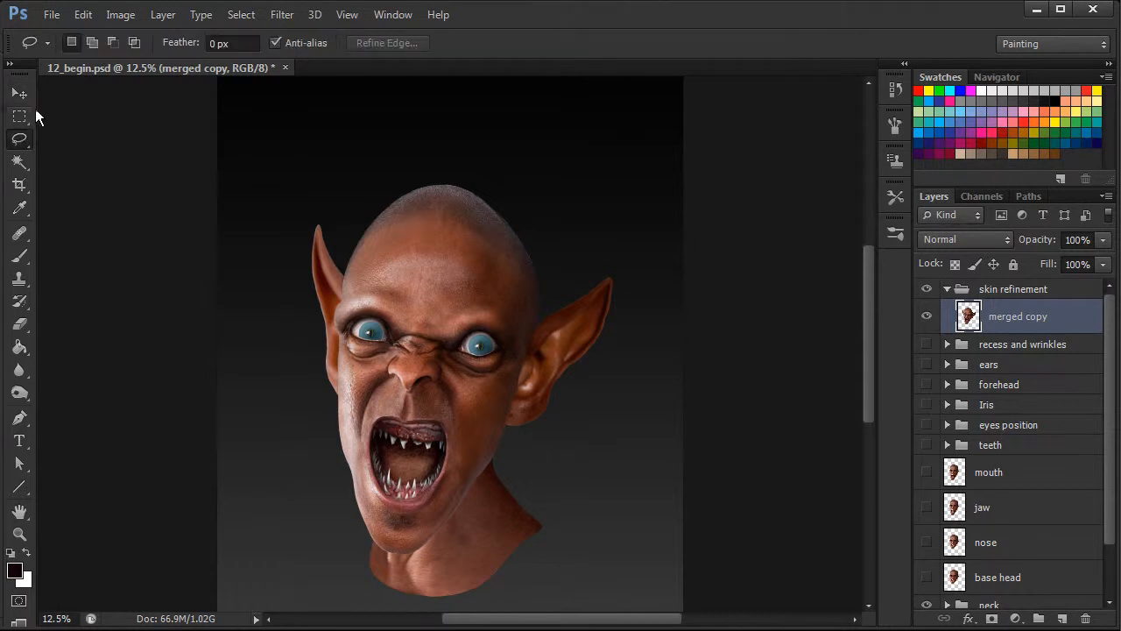
pyautogui.hotkey('ctrl', '+')
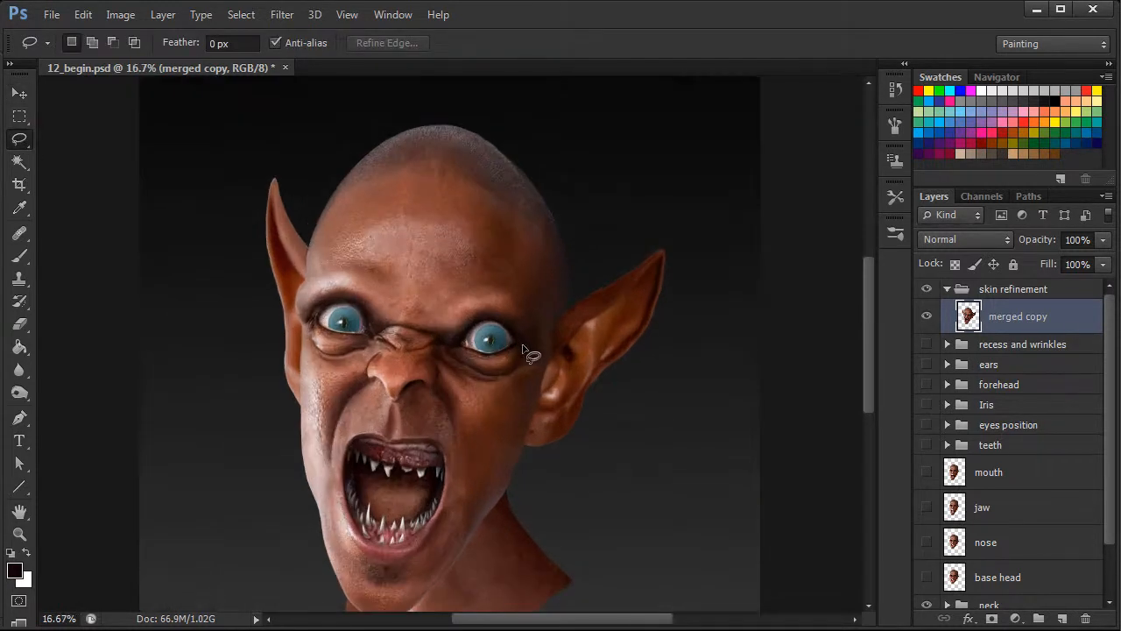
pyautogui.hotkey('ctrl', '+')
pyautogui.moveTo(868, 351); pyautogui.dragTo(870, 332)
pyautogui.moveTo(266, 284)
pyautogui.mouseDown()
pyautogui.moveTo(238, 341)
pyautogui.moveTo(355, 274)
pyautogui.moveTo(398, 272)
pyautogui.moveTo(440, 277)
pyautogui.moveTo(487, 302)
pyautogui.moveTo(553, 393)
pyautogui.moveTo(565, 396)
pyautogui.moveTo(580, 368)
pyautogui.moveTo(570, 318)
pyautogui.moveTo(525, 260)
pyautogui.moveTo(438, 219)
pyautogui.moveTo(349, 230)
pyautogui.moveTo(268, 277)
pyautogui.mouseUp()
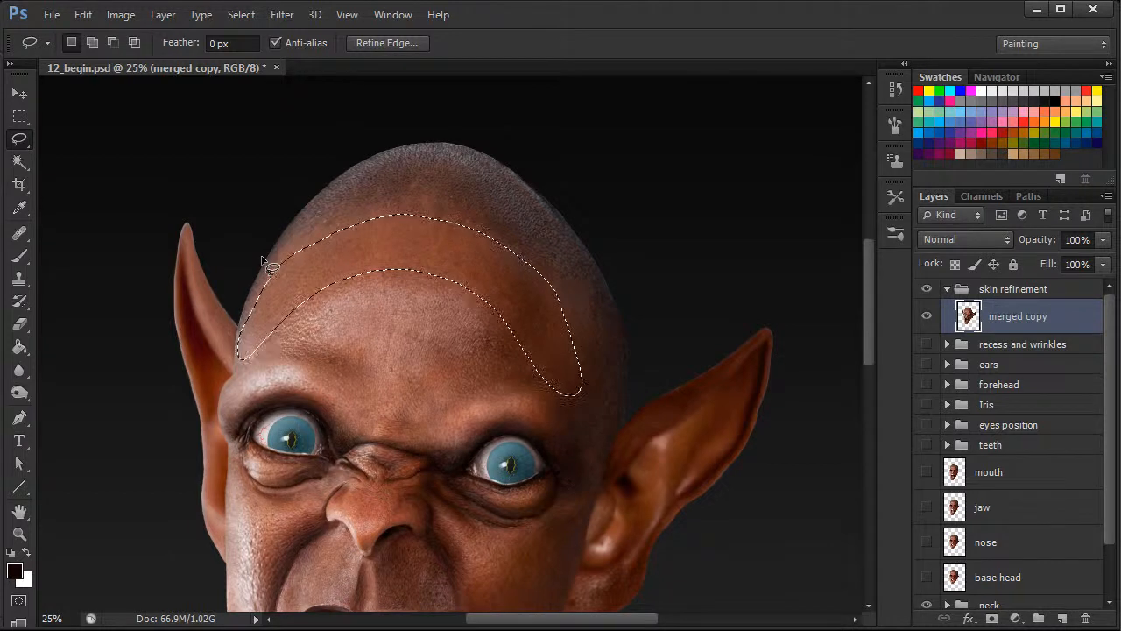
pyautogui.rightClick(420, 237)
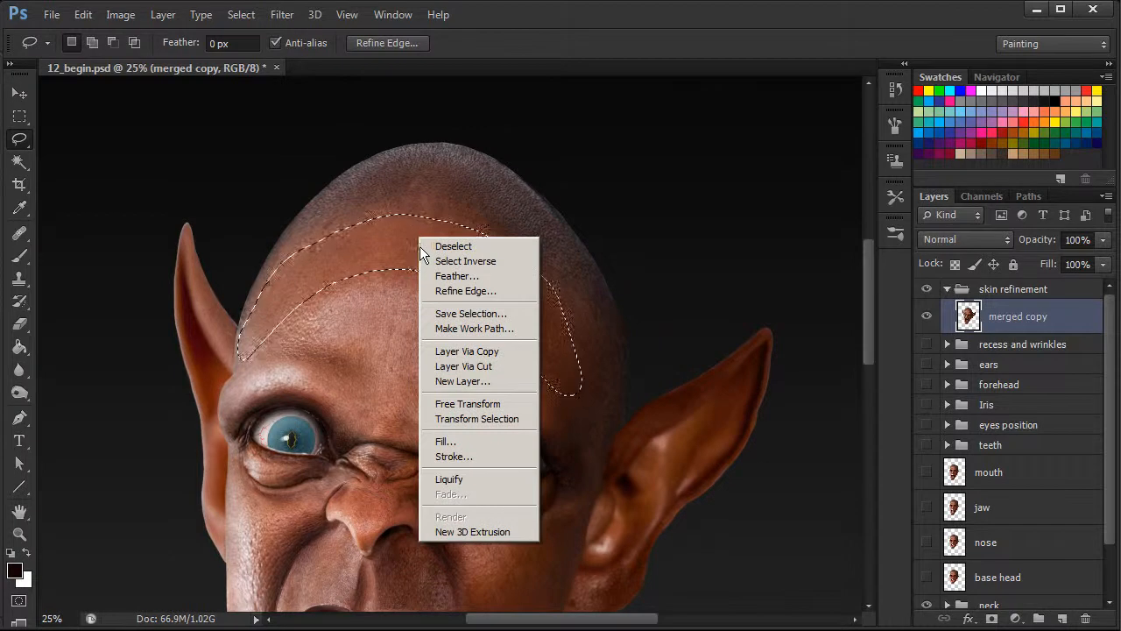
pyautogui.click(484, 353)
# Scale the copied skin patch to about 134% and move it up over the creature's scalp.
pyautogui.hotkey('ctrl', '-')
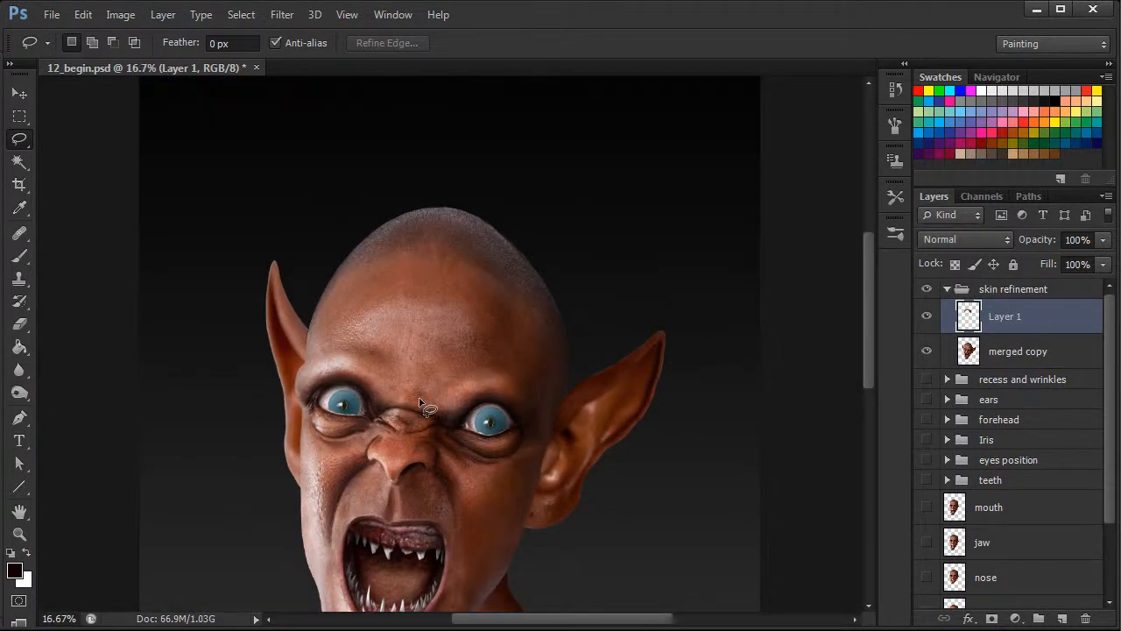
pyautogui.hotkey('ctrl', 't')
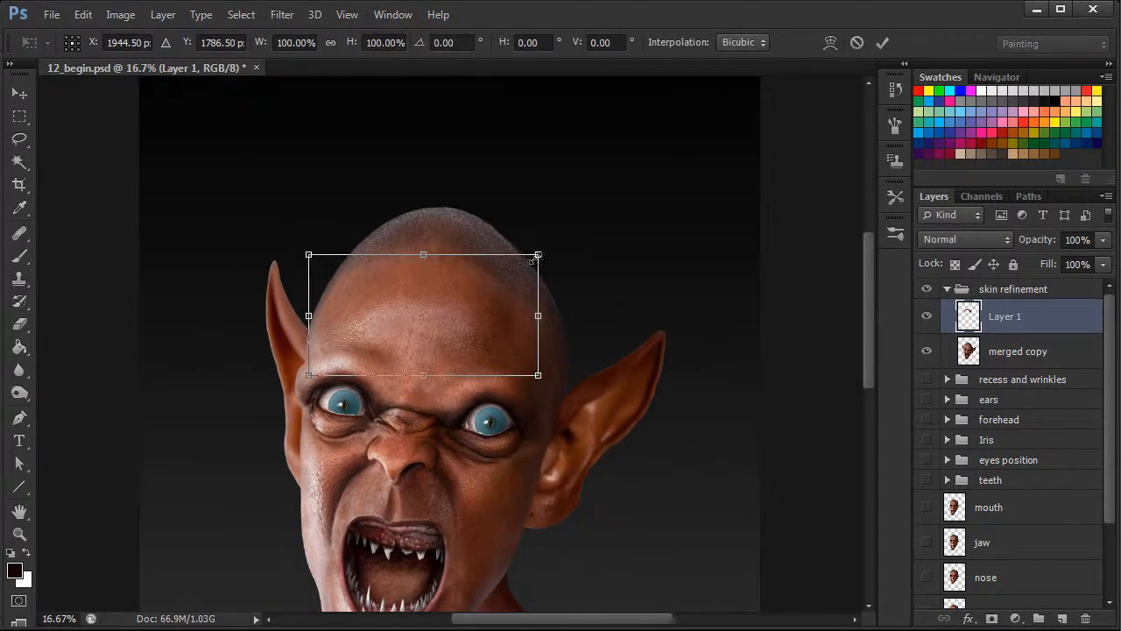
pyautogui.moveTo(540, 251); pyautogui.dragTo(616, 213)
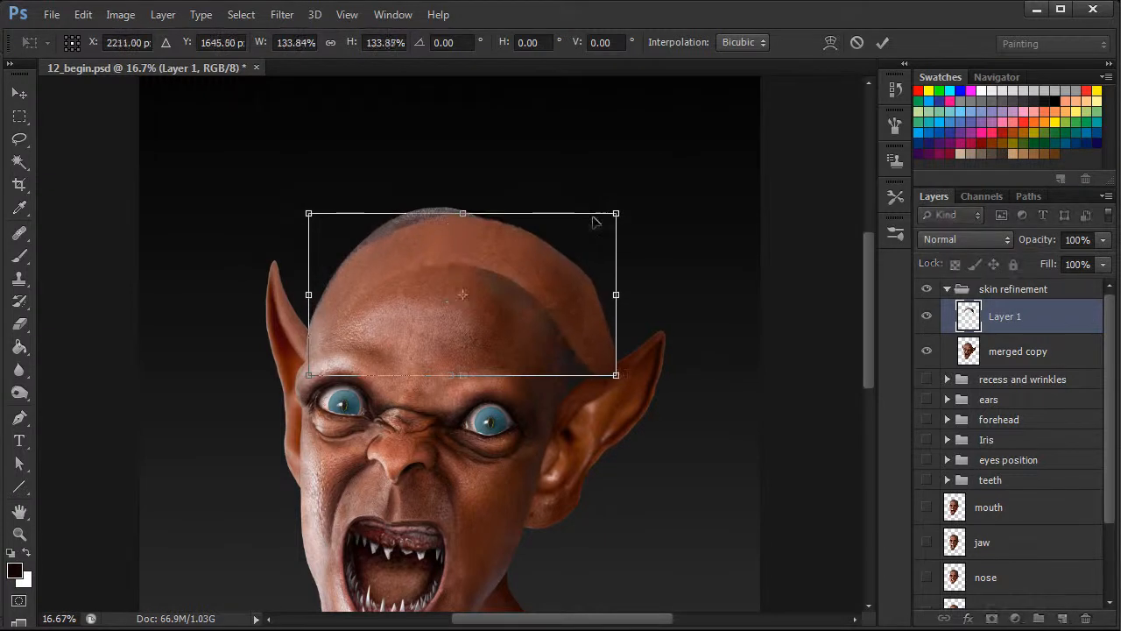
pyautogui.moveTo(571, 309); pyautogui.dragTo(609, 298)
# Warp the skin patch so its lower ends follow both sides of the head and its middle sits lower on the forehead.
pyautogui.hotkey('ctrl', '+')
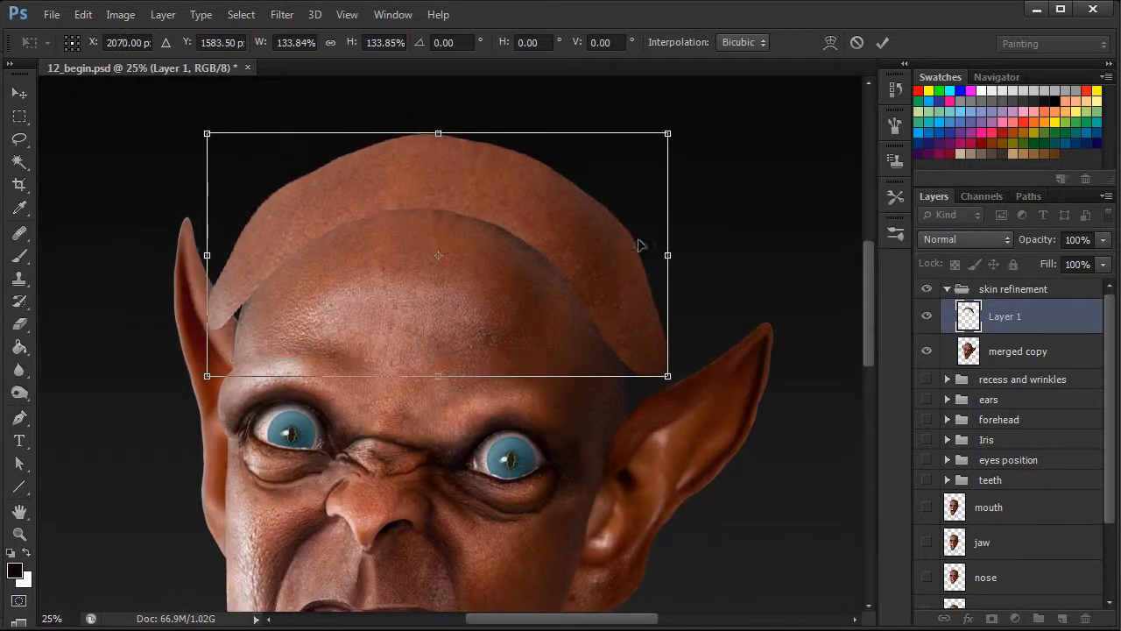
pyautogui.rightClick(584, 217)
pyautogui.click(649, 325)
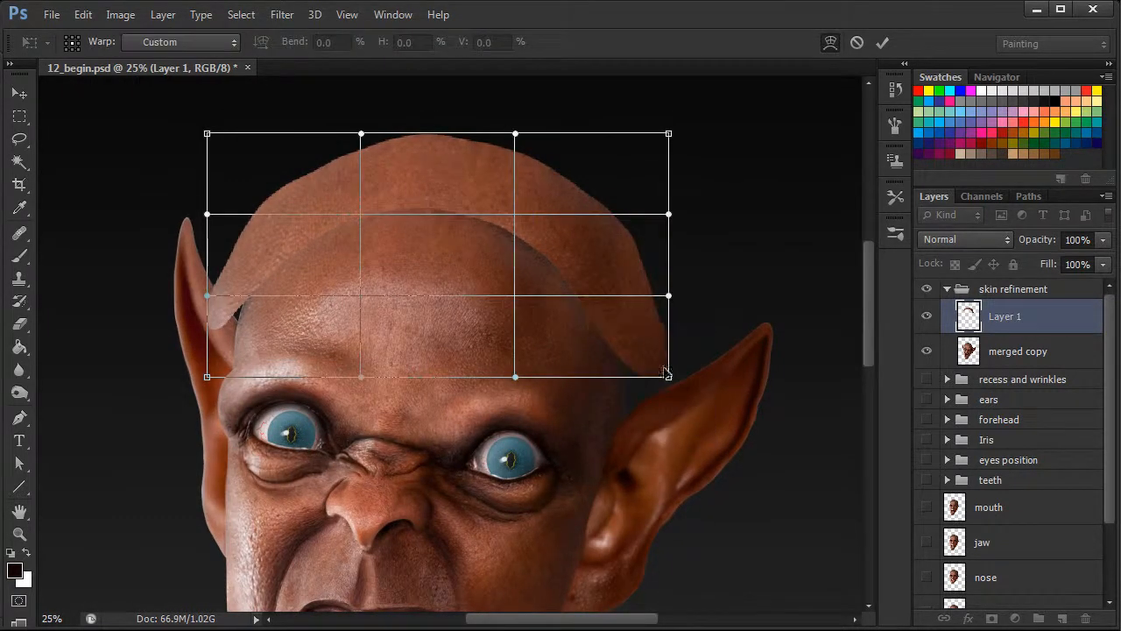
pyautogui.moveTo(659, 370); pyautogui.dragTo(642, 396)
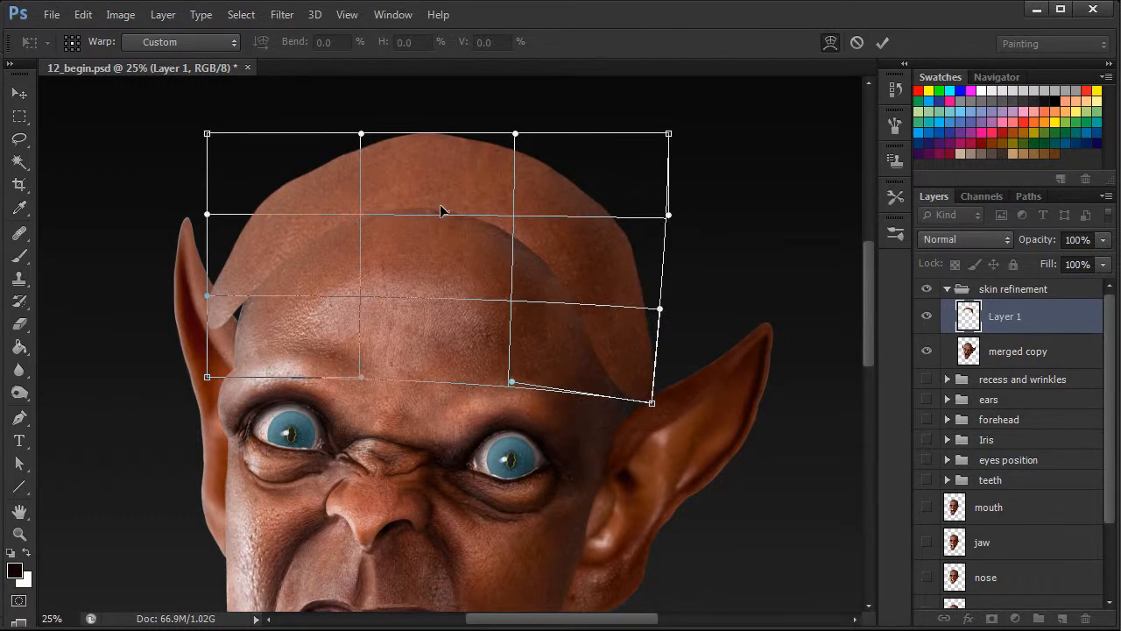
pyautogui.moveTo(561, 256); pyautogui.dragTo(382, 283)
pyautogui.moveTo(217, 358)
pyautogui.mouseDown()
pyautogui.moveTo(235, 361)
pyautogui.moveTo(237, 351)
pyautogui.mouseUp()
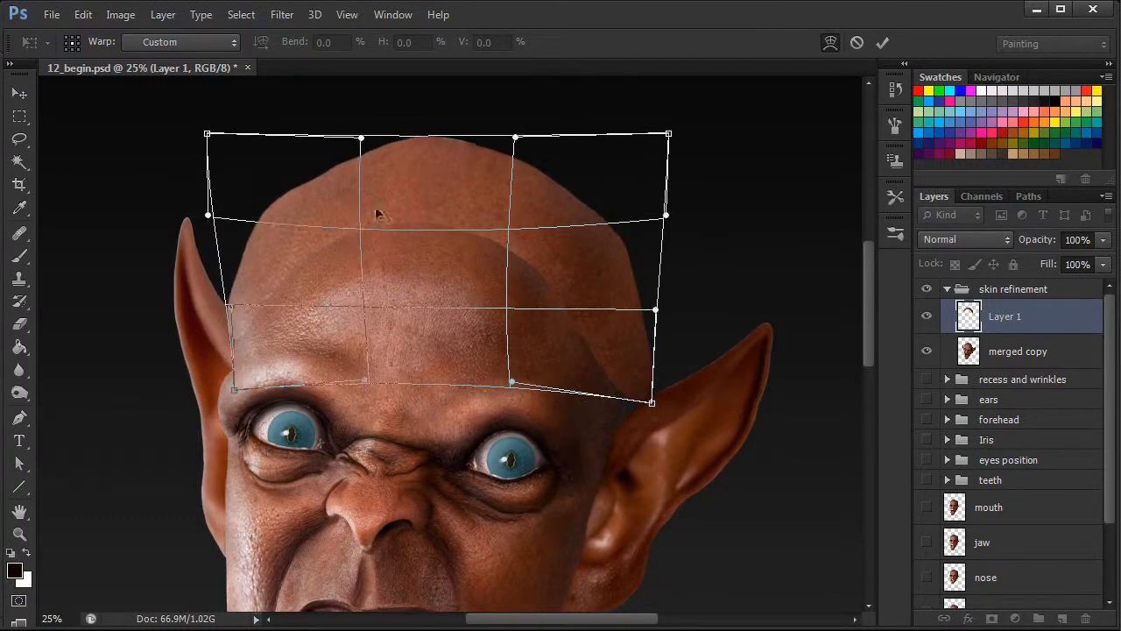
# Refine the warp so the patch covers the entire scalp up to the crown and side edges, and apply the transformation.
pyautogui.moveTo(325, 237); pyautogui.dragTo(325, 251)
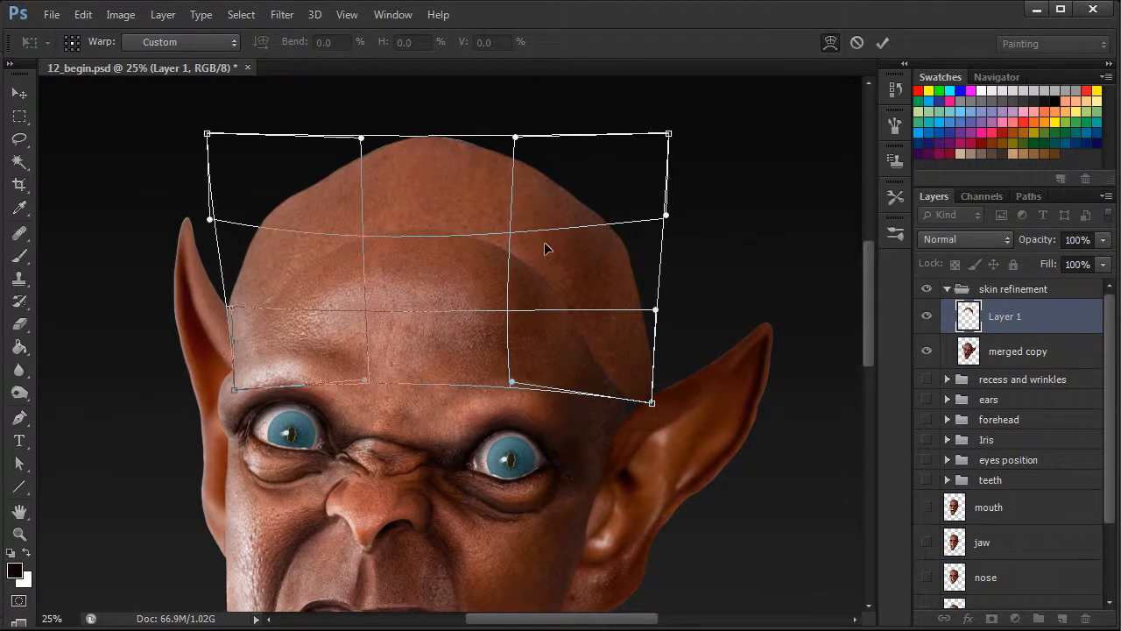
pyautogui.moveTo(544, 242); pyautogui.dragTo(542, 245)
pyautogui.moveTo(642, 388); pyautogui.dragTo(631, 402)
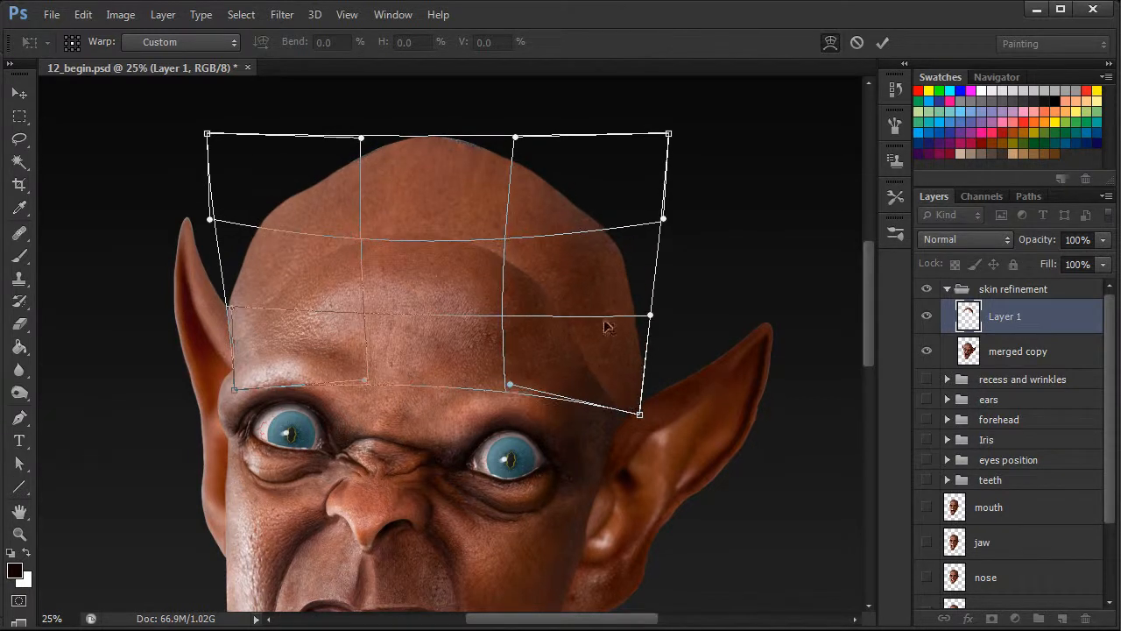
pyautogui.moveTo(453, 169); pyautogui.dragTo(455, 156)
pyautogui.moveTo(357, 188); pyautogui.dragTo(352, 177)
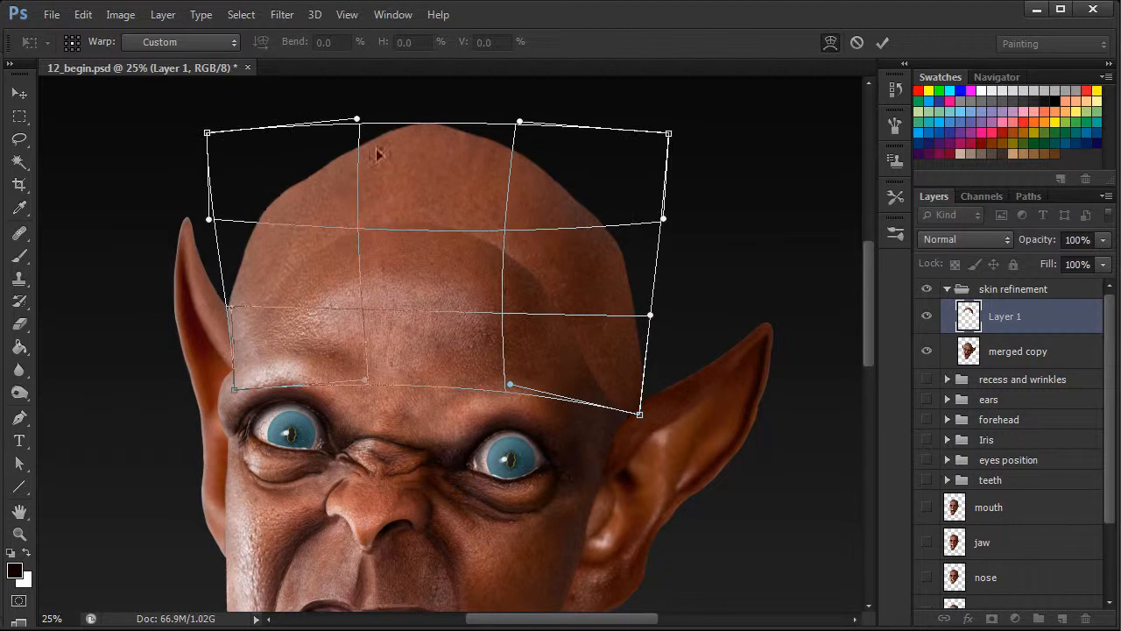
pyautogui.moveTo(562, 205); pyautogui.dragTo(567, 206)
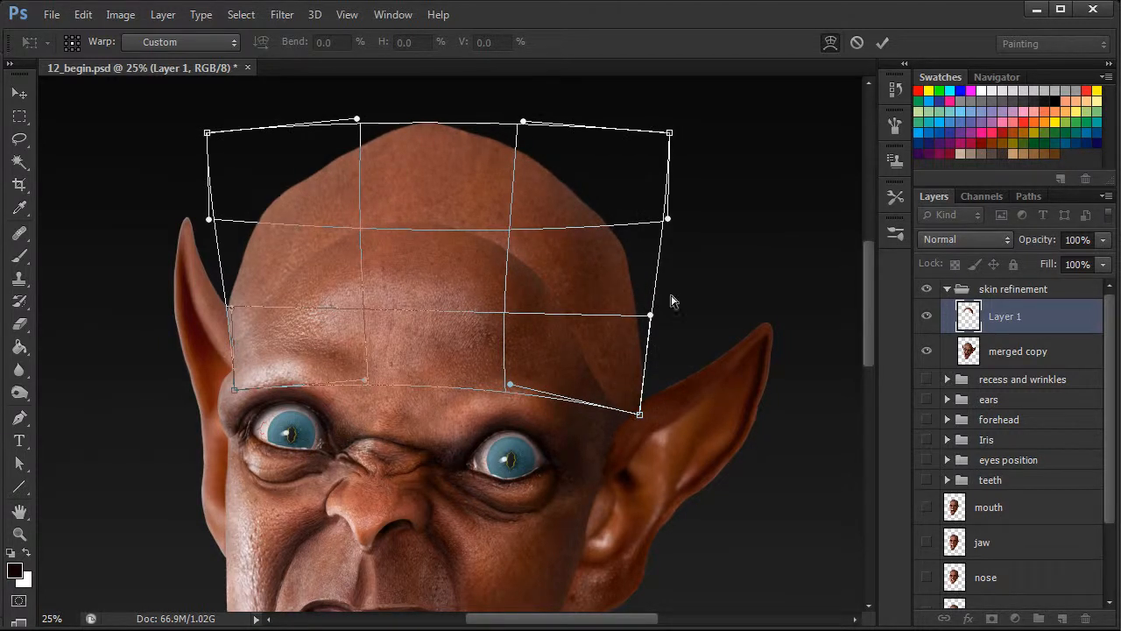
pyautogui.click(882, 43)
# Clip the skin patch layer to the merged copy layer with a clipping mask.
pyautogui.press('l')
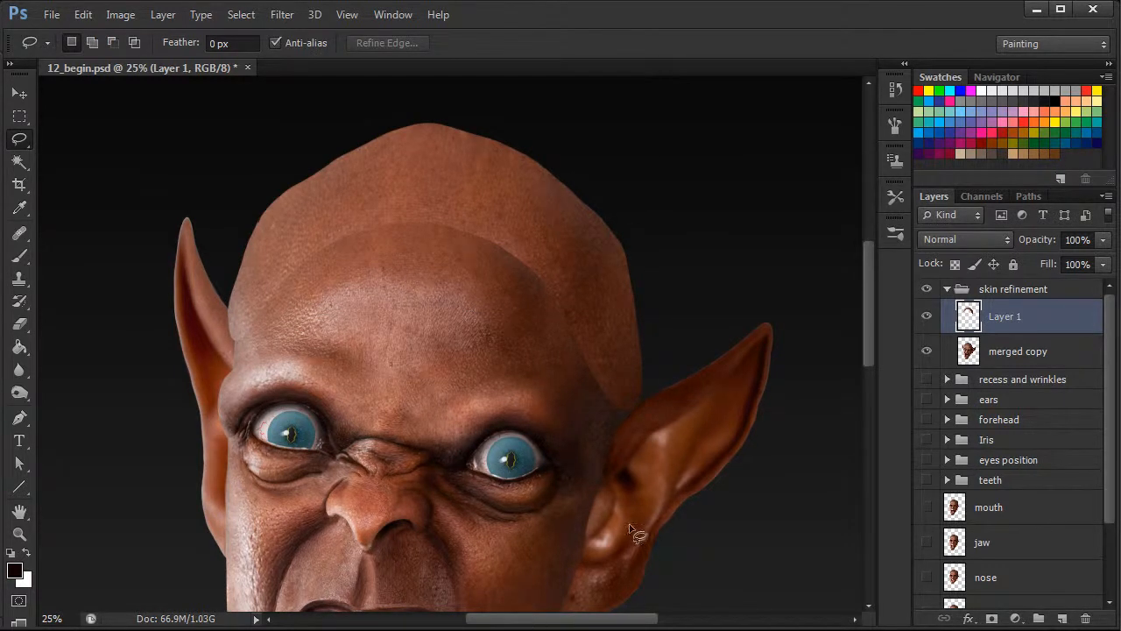
pyautogui.rightClick(1021, 318)
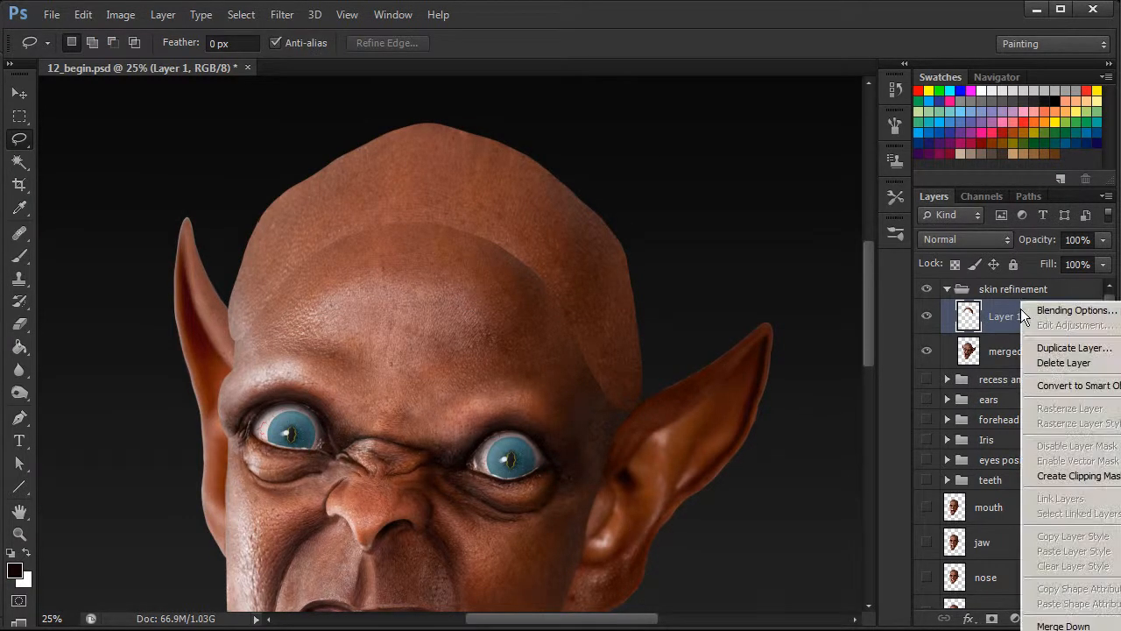
pyautogui.click(1082, 480)
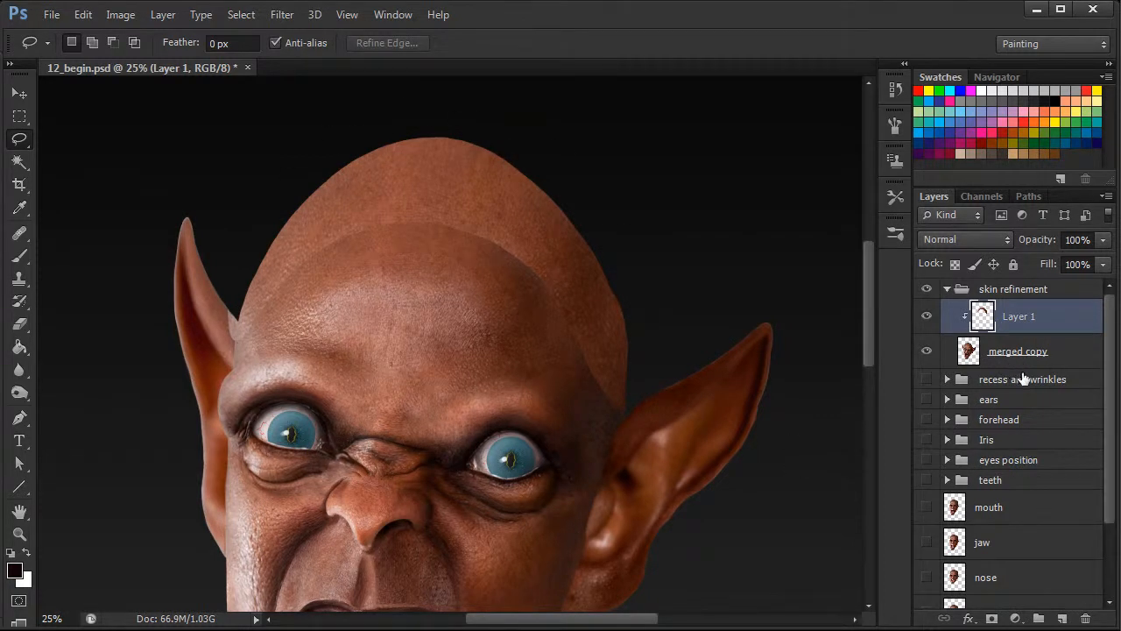
pyautogui.click(19, 323)
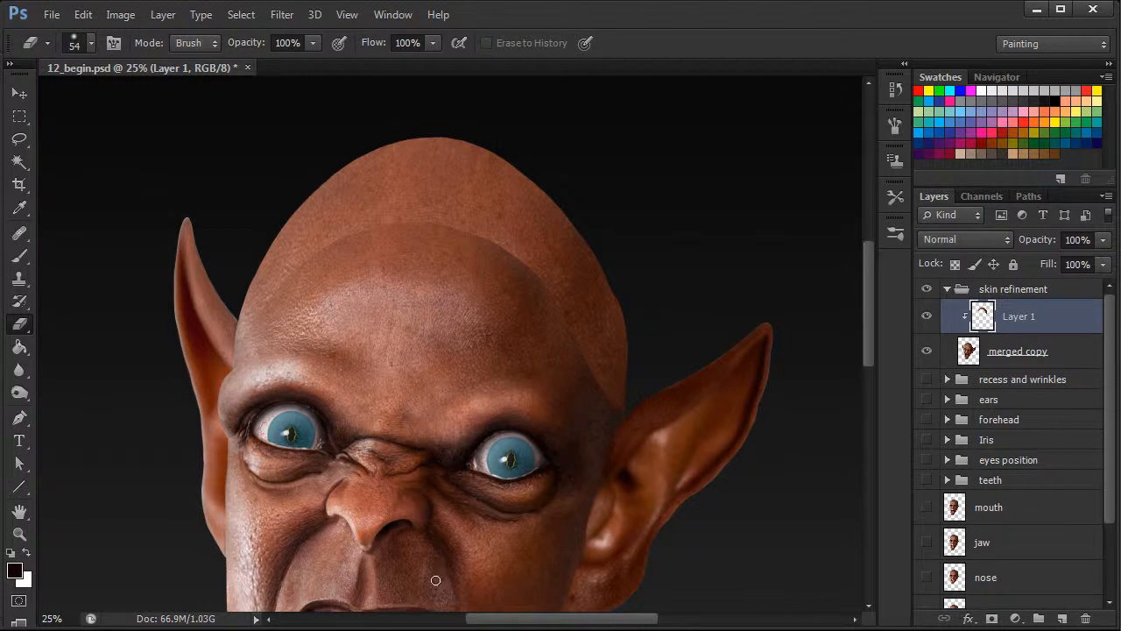
# Rename the clipped skin patch layer "scalp cover".
pyautogui.hotkey('ctrl', '-')
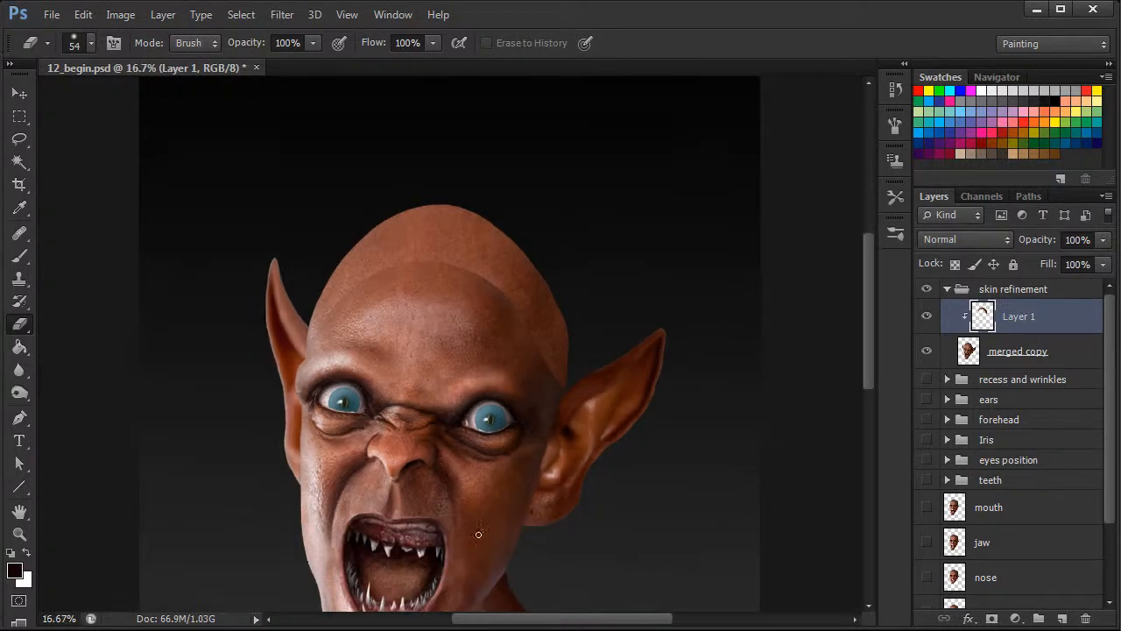
pyautogui.doubleClick(1020, 317)
pyautogui.write('scalp cover')
pyautogui.press('Return')
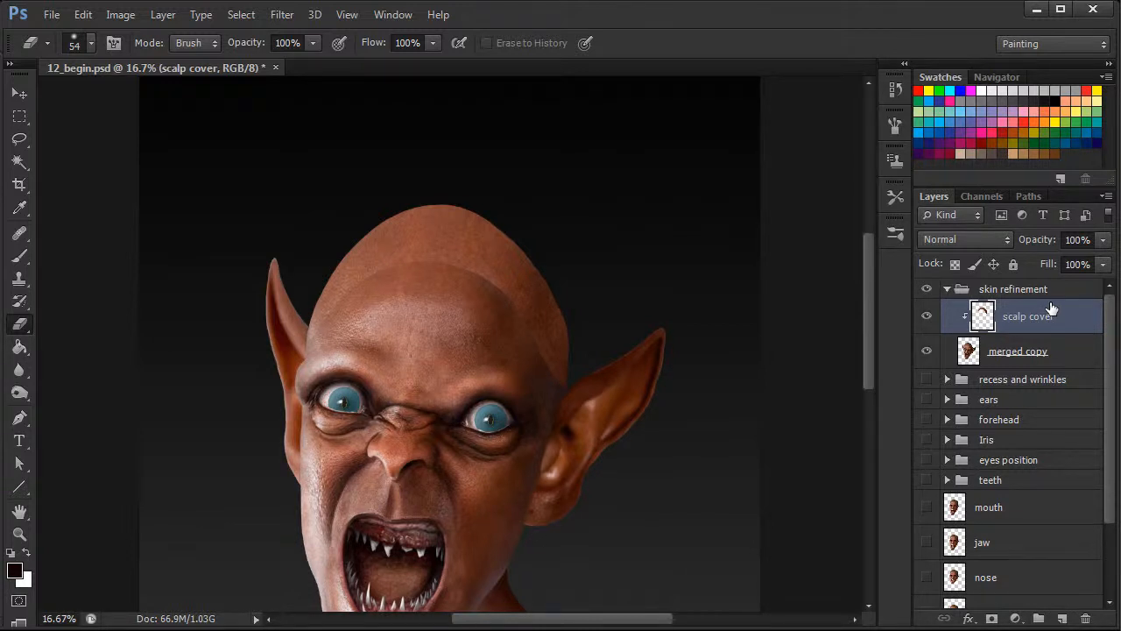
# Add a new layer above scalp cover and name it "skin pore blend/refine".
pyautogui.click(1062, 618)
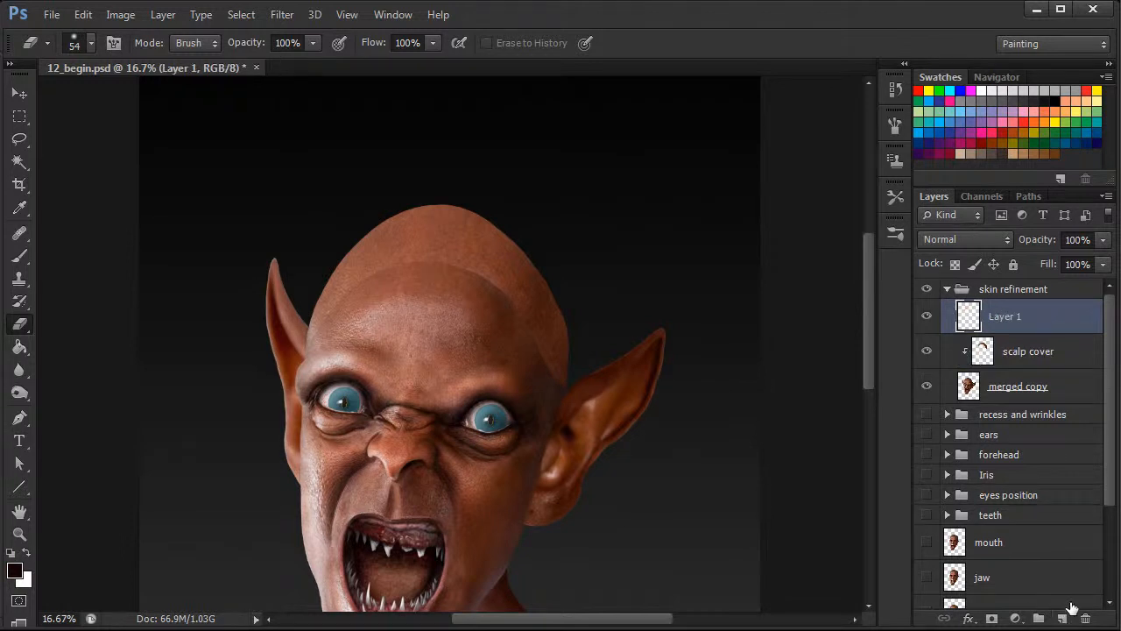
pyautogui.doubleClick(1012, 319)
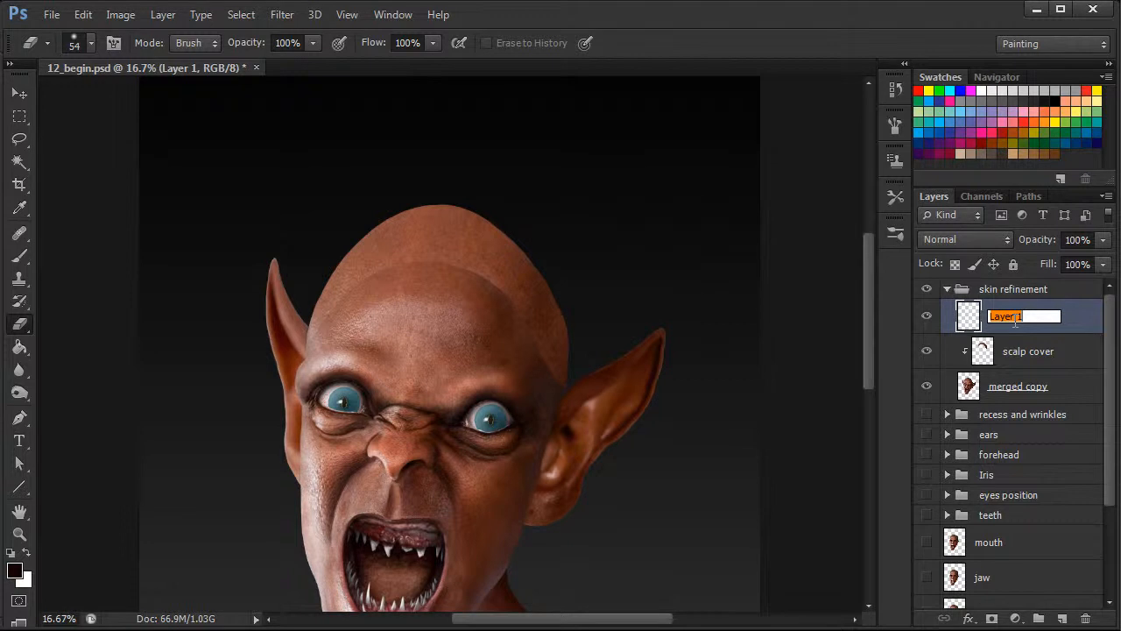
pyautogui.write('skin pore blend/refine')
pyautogui.press('Return')
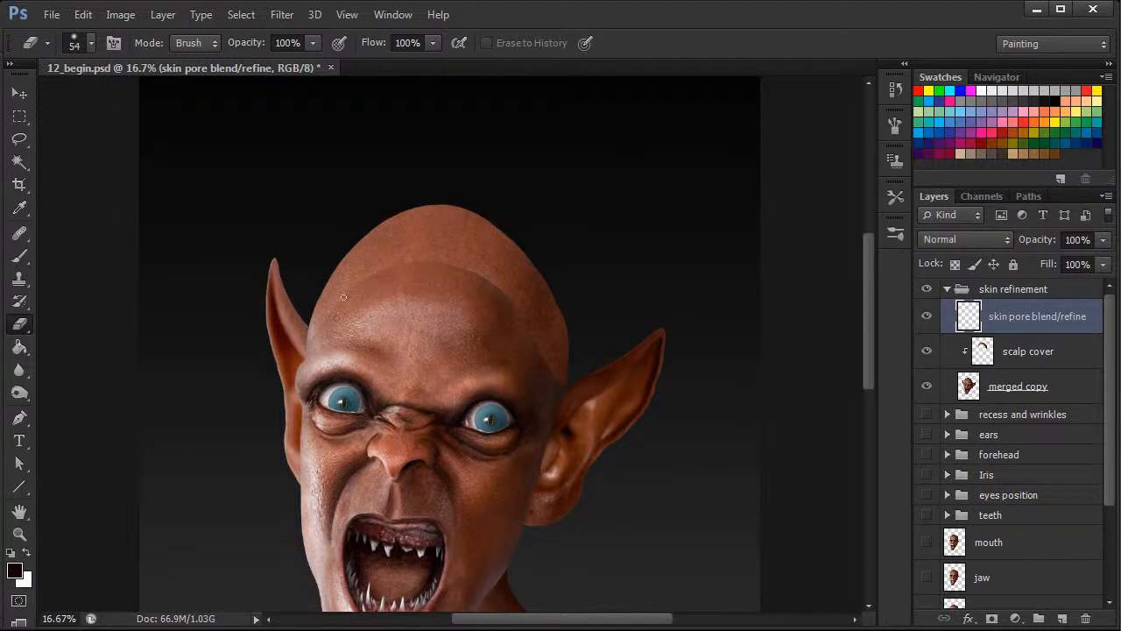
# Choose the Healing Brush and set its size to 119 px.
pyautogui.scroll(-5, 867, 390)
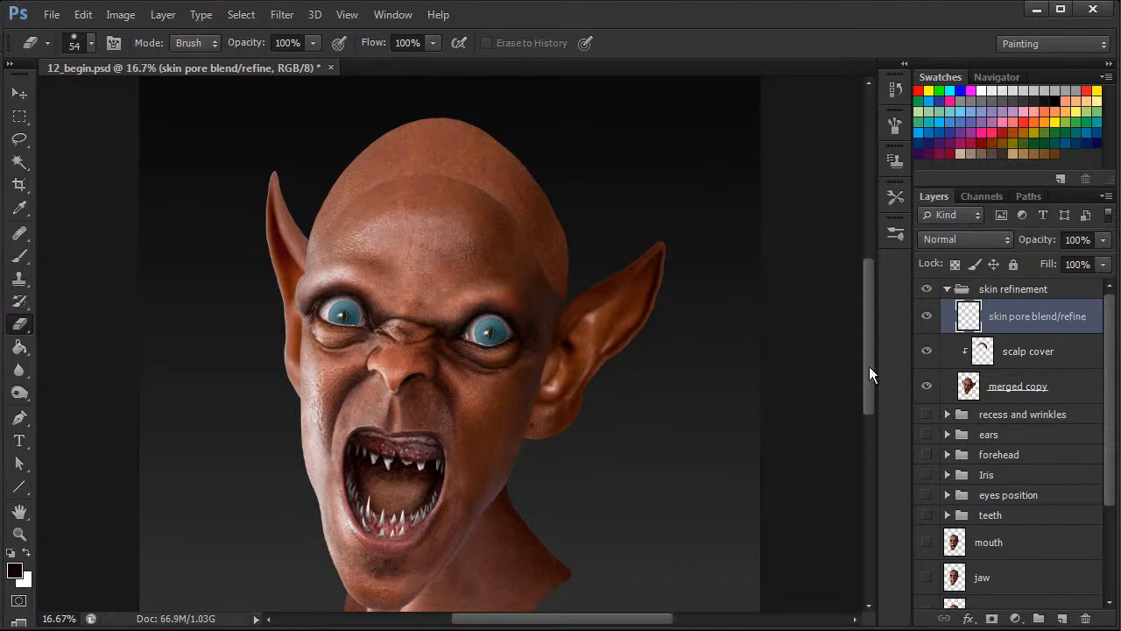
pyautogui.scroll(3, 870, 383)
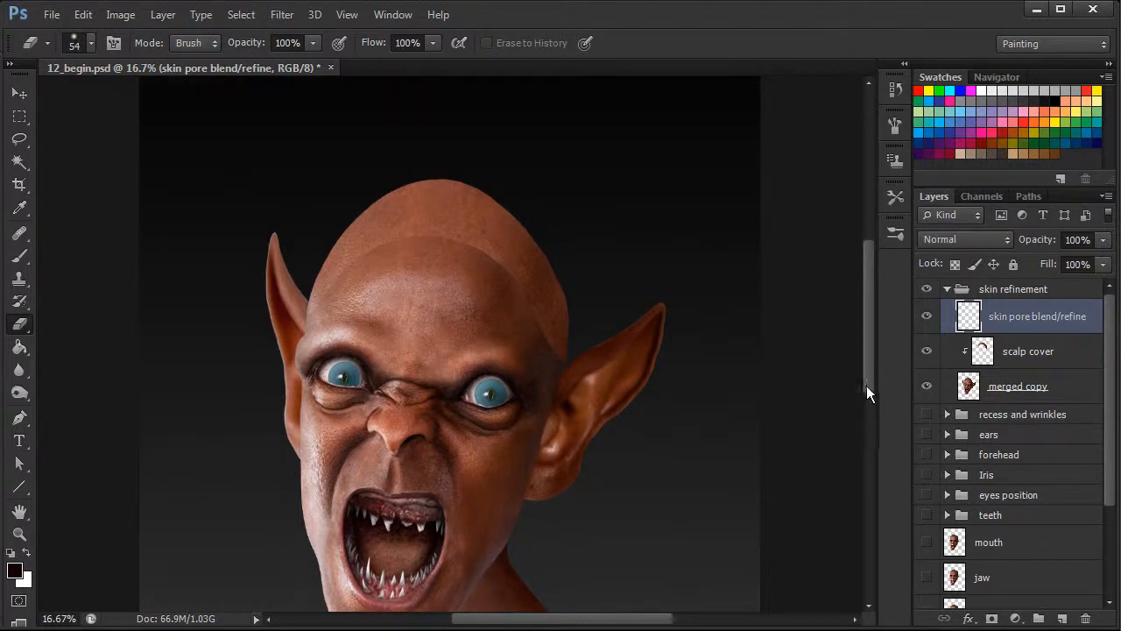
pyautogui.click(19, 232)
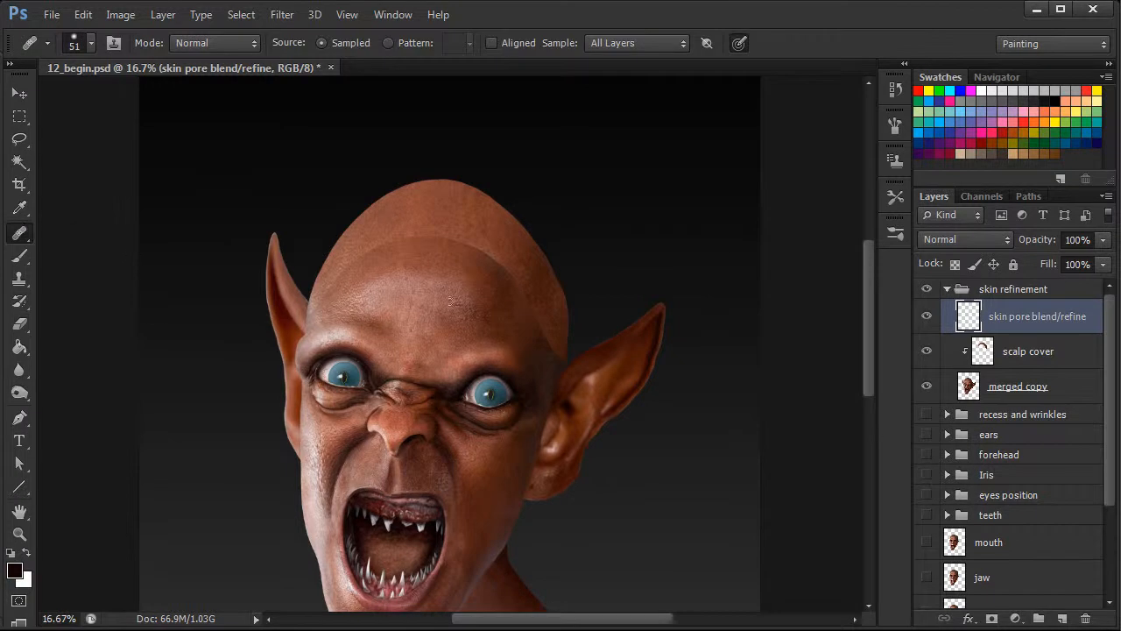
pyautogui.rightClick(478, 362)
pyautogui.moveTo(583, 399)
pyautogui.mouseDown()
pyautogui.moveTo(608, 373)
pyautogui.moveTo(598, 395)
pyautogui.mouseUp()
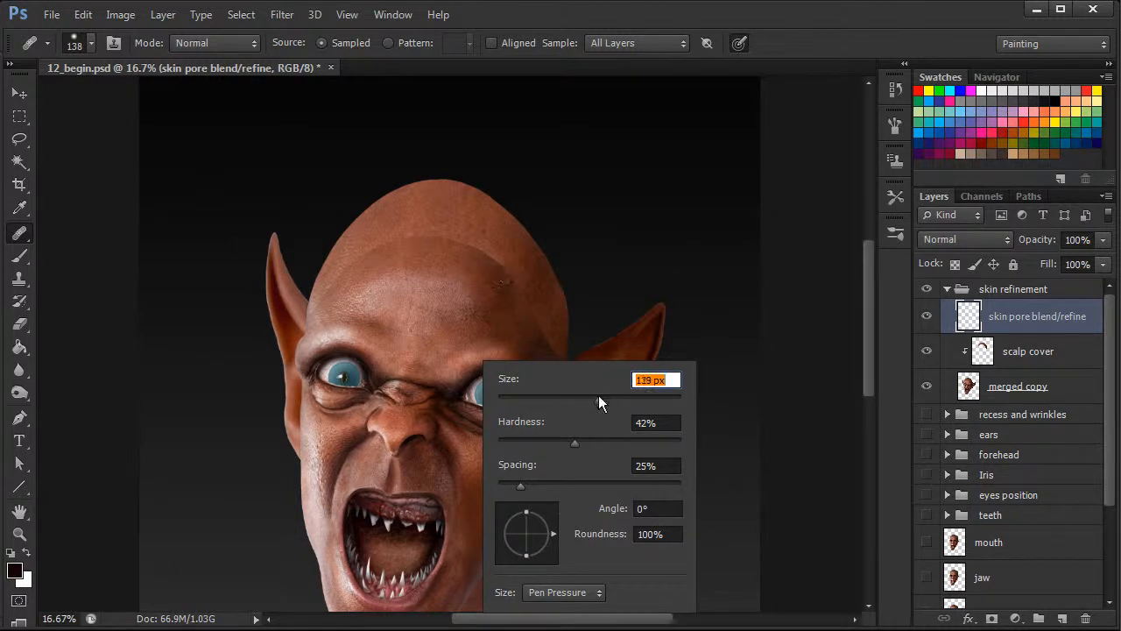
pyautogui.moveTo(866, 320); pyautogui.dragTo(866, 310)
# Heal the seam between scalp and forehead on the upper left of the head using nearby sampled skin.
pyautogui.hotkey('ctrl', '+')
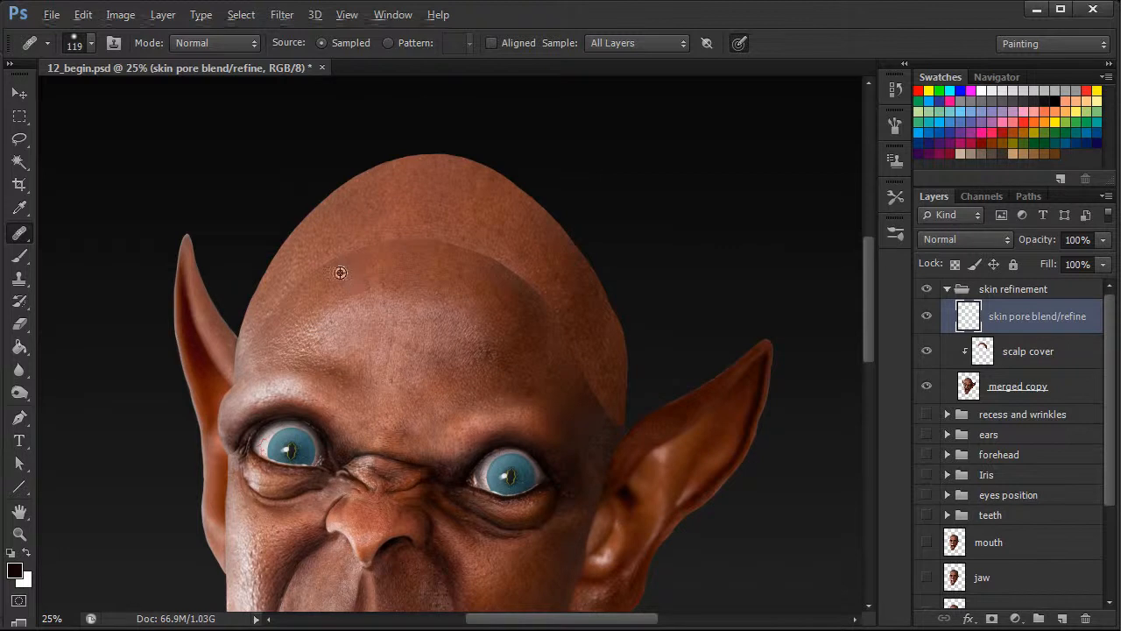
pyautogui.moveTo(348, 253); pyautogui.dragTo(394, 226)
pyautogui.moveTo(330, 251)
pyautogui.mouseDown()
pyautogui.moveTo(318, 281)
pyautogui.moveTo(304, 275)
pyautogui.moveTo(368, 247)
pyautogui.moveTo(531, 318)
pyautogui.moveTo(431, 252)
pyautogui.moveTo(353, 248)
pyautogui.mouseUp()
pyautogui.keyDown('alt'); pyautogui.click(318, 284); pyautogui.keyUp('alt')
pyautogui.keyDown('alt'); pyautogui.click(366, 270); pyautogui.keyUp('alt')
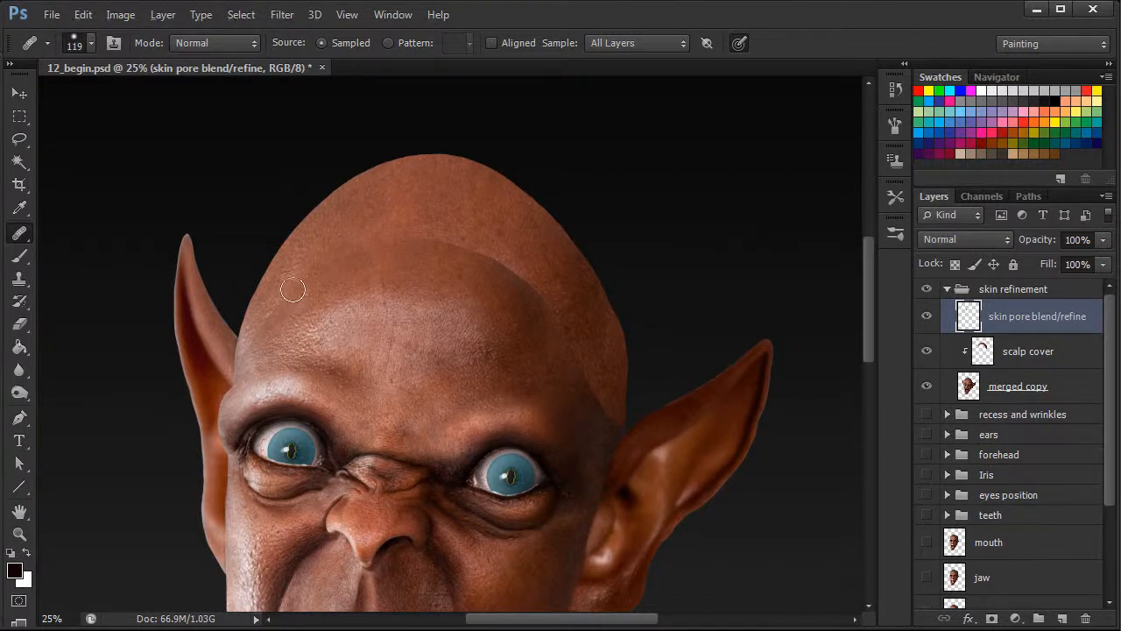
# Reduce the Healing Brush to 53 px and blend the seam along the far left side of the forehead.
pyautogui.rightClick(319, 268)
pyautogui.moveTo(435, 309); pyautogui.dragTo(386, 308)
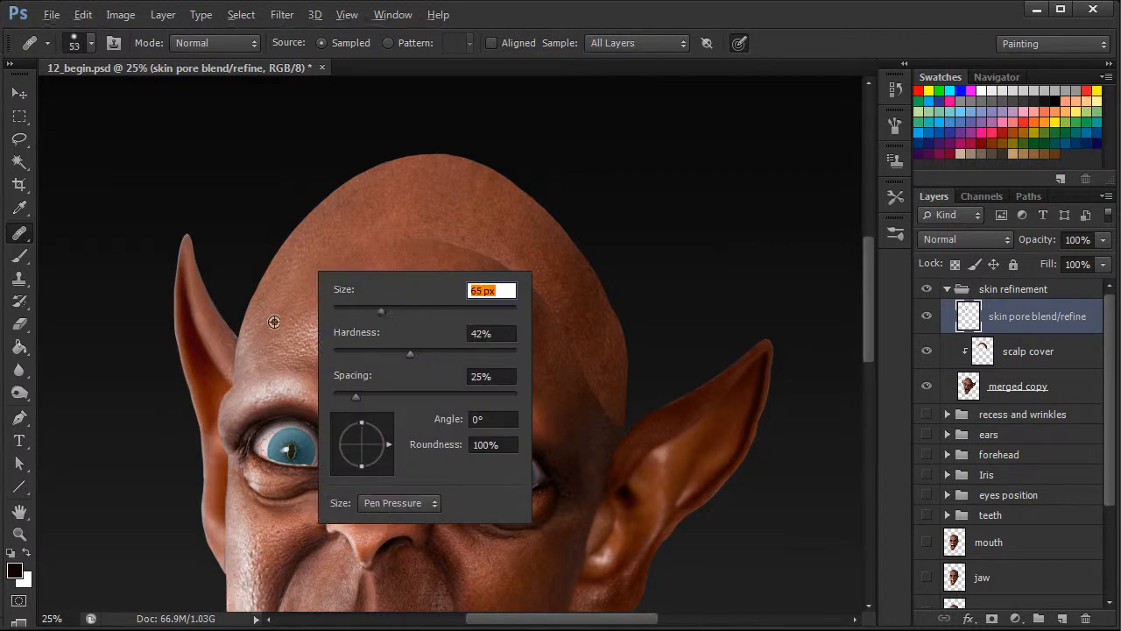
pyautogui.press('Return')
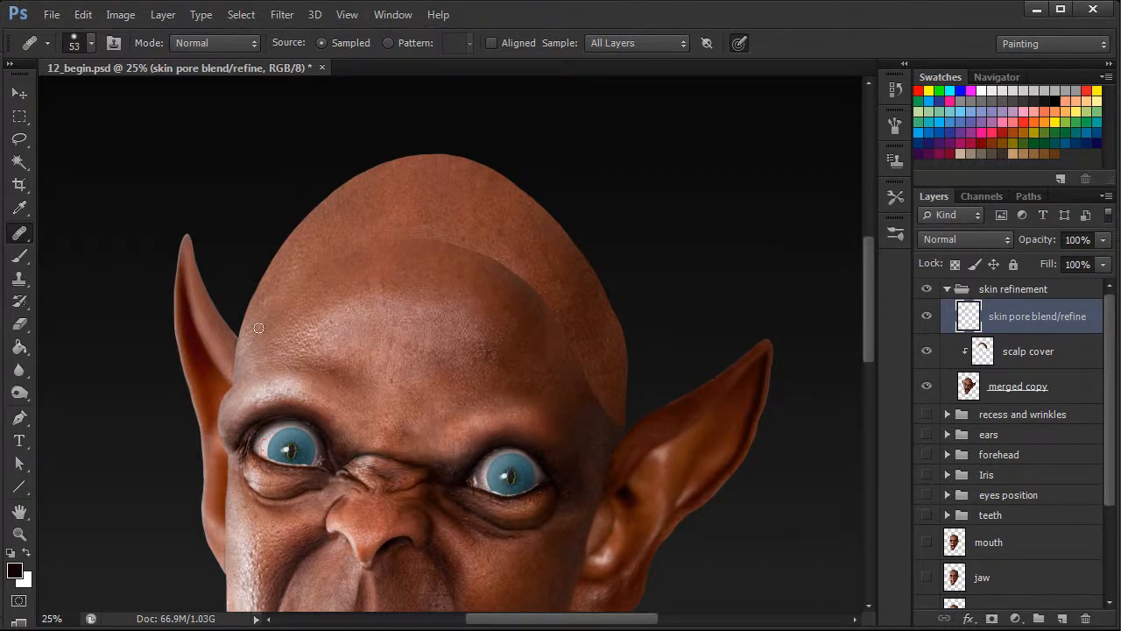
pyautogui.rightClick(322, 267)
pyautogui.click(433, 307)
pyautogui.click(278, 318)
pyautogui.rightClick(317, 256)
pyautogui.click(388, 308)
pyautogui.click(286, 324)
# Set the Healing Brush to 95 px and blend the seam across the middle and upper right of the forehead.
pyautogui.rightClick(417, 254)
pyautogui.moveTo(483, 270); pyautogui.dragTo(496, 274)
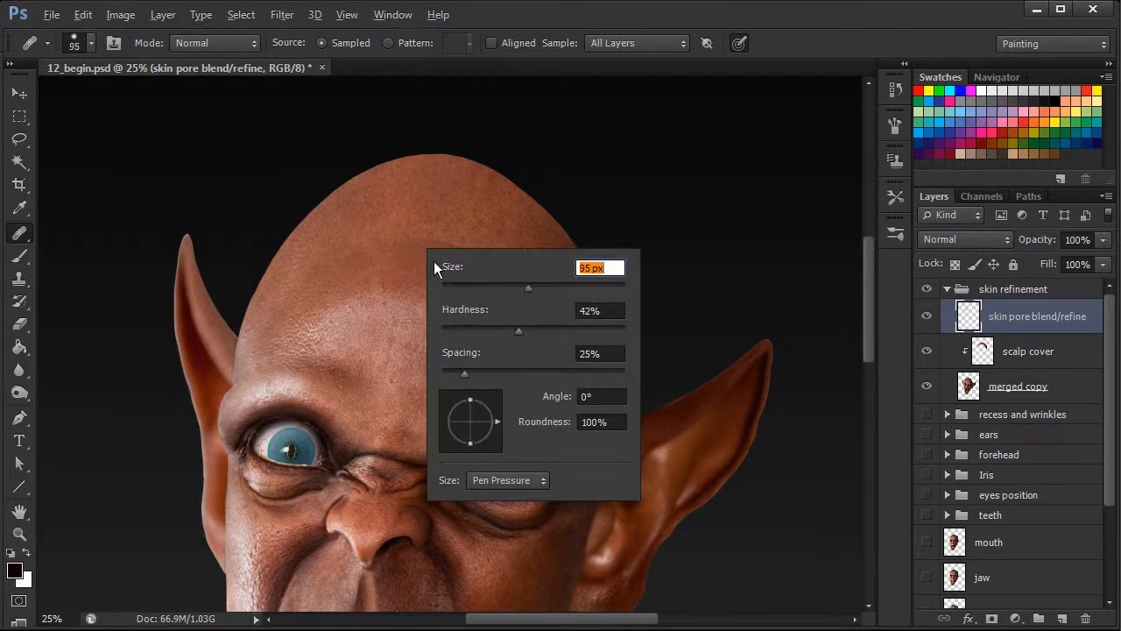
pyautogui.click(402, 269)
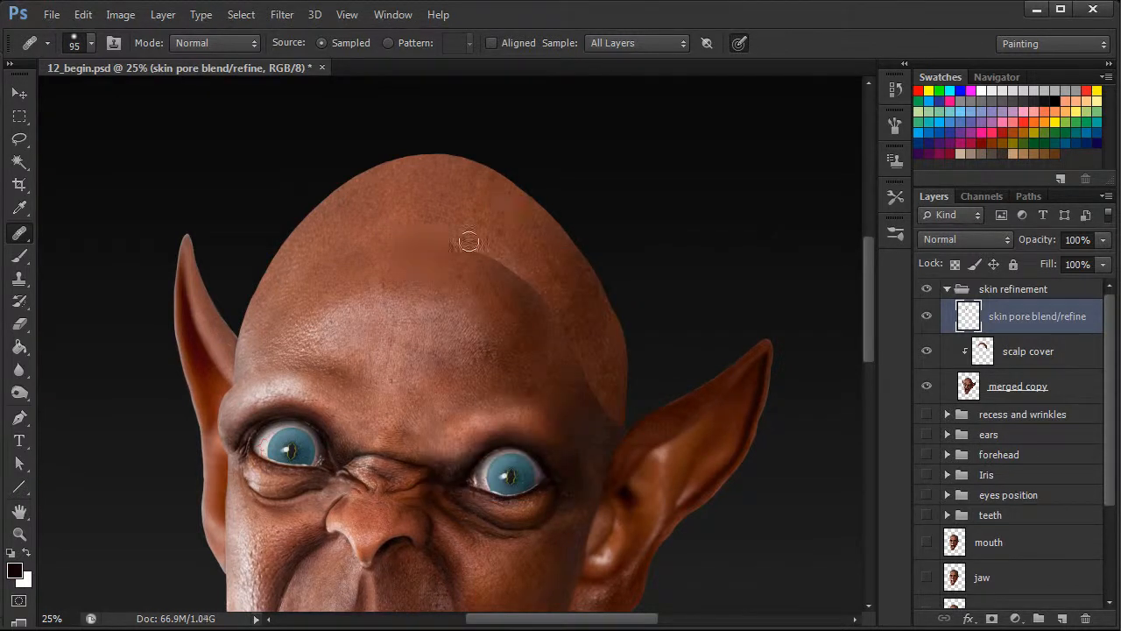
pyautogui.keyDown('alt'); pyautogui.click(513, 267); pyautogui.keyUp('alt')
pyautogui.moveTo(497, 267)
pyautogui.mouseDown()
pyautogui.moveTo(519, 241)
pyautogui.moveTo(520, 291)
pyautogui.moveTo(548, 268)
pyautogui.moveTo(529, 289)
pyautogui.moveTo(517, 271)
pyautogui.moveTo(540, 303)
pyautogui.moveTo(513, 306)
pyautogui.moveTo(536, 285)
pyautogui.moveTo(526, 300)
pyautogui.moveTo(534, 230)
pyautogui.moveTo(517, 291)
pyautogui.moveTo(498, 245)
pyautogui.mouseUp()
pyautogui.keyDown('alt'); pyautogui.click(549, 259); pyautogui.keyUp('alt')
pyautogui.keyDown('alt'); pyautogui.click(531, 324); pyautogui.keyUp('alt')
pyautogui.keyDown('alt'); pyautogui.click(551, 271); pyautogui.keyUp('alt')
pyautogui.keyDown('alt'); pyautogui.click(517, 291); pyautogui.keyUp('alt')
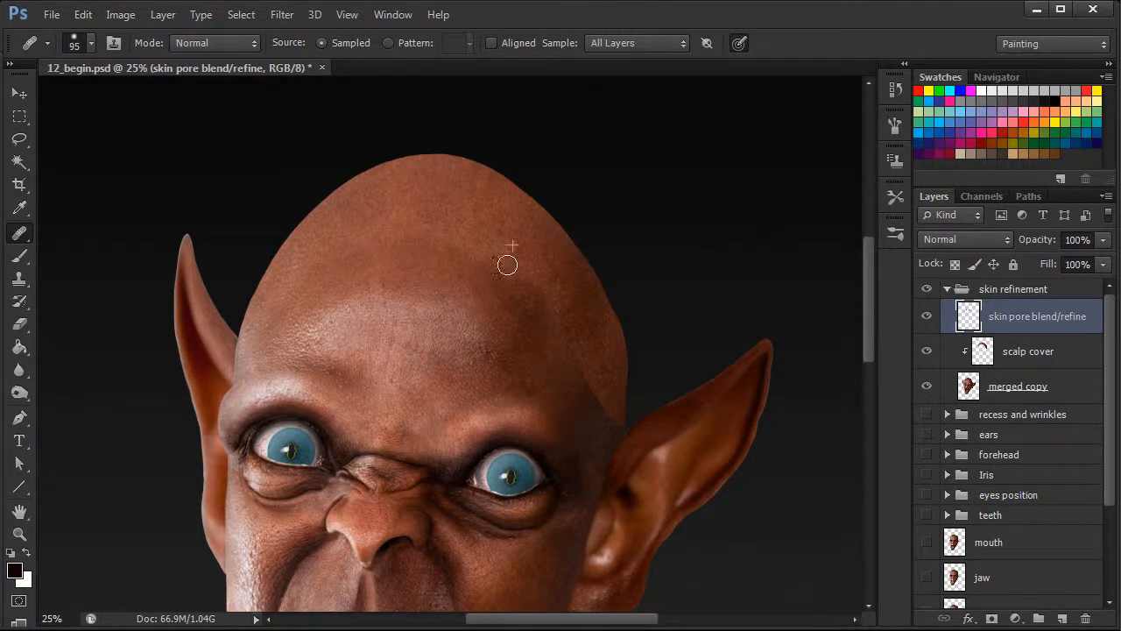
# Heal the remaining seam down the right side of the head using nearby sampled skin.
pyautogui.moveTo(554, 323); pyautogui.dragTo(546, 294)
pyautogui.keyDown('alt'); pyautogui.click(588, 352); pyautogui.keyUp('alt')
pyautogui.moveTo(565, 361); pyautogui.dragTo(573, 359)
pyautogui.keyDown('alt'); pyautogui.click(585, 338); pyautogui.keyUp('alt')
pyautogui.moveTo(575, 306); pyautogui.dragTo(582, 283)
pyautogui.moveTo(559, 336); pyautogui.dragTo(557, 327)
pyautogui.keyDown('alt'); pyautogui.click(577, 319); pyautogui.keyUp('alt')
pyautogui.moveTo(565, 277); pyautogui.dragTo(575, 266)
pyautogui.keyDown('alt'); pyautogui.click(561, 298); pyautogui.keyUp('alt')
pyautogui.moveTo(546, 314); pyautogui.dragTo(550, 263)
pyautogui.moveTo(866, 313); pyautogui.dragTo(870, 336)
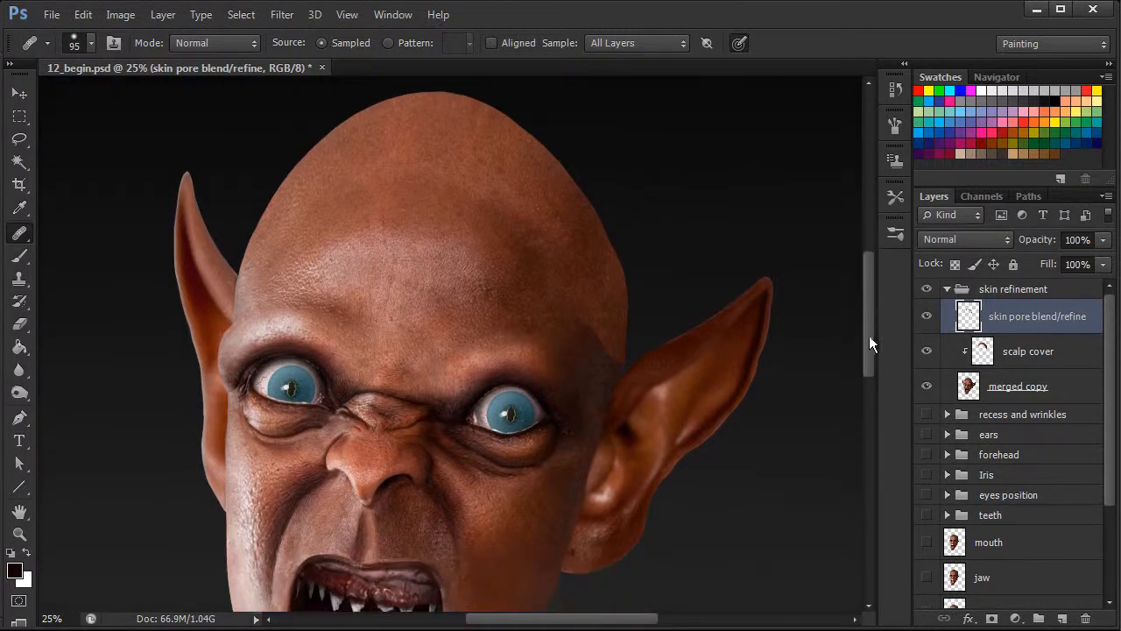
# Blend the scalp edge at the temple just above the right ear with the Healing Brush.
pyautogui.keyDown('alt'); pyautogui.click(603, 315); pyautogui.keyUp('alt')
pyautogui.moveTo(602, 355)
pyautogui.mouseDown()
pyautogui.moveTo(603, 297)
pyautogui.moveTo(591, 333)
pyautogui.moveTo(582, 316)
pyautogui.moveTo(619, 284)
pyautogui.moveTo(610, 357)
pyautogui.mouseUp()
pyautogui.keyDown('alt'); pyautogui.click(601, 306); pyautogui.keyUp('alt')
pyautogui.click(616, 295)
pyautogui.keyDown('alt'); pyautogui.click(610, 327); pyautogui.keyUp('alt')
pyautogui.moveTo(617, 364)
pyautogui.mouseDown()
pyautogui.moveTo(626, 278)
pyautogui.moveTo(609, 328)
pyautogui.moveTo(615, 330)
pyautogui.mouseUp()
pyautogui.keyDown('alt'); pyautogui.click(613, 327); pyautogui.keyUp('alt')
# Enlarge the Healing Brush to 219 px and smooth the tone transition between the scalp and upper forehead.
pyautogui.rightClick(433, 192)
pyautogui.click(421, 178)
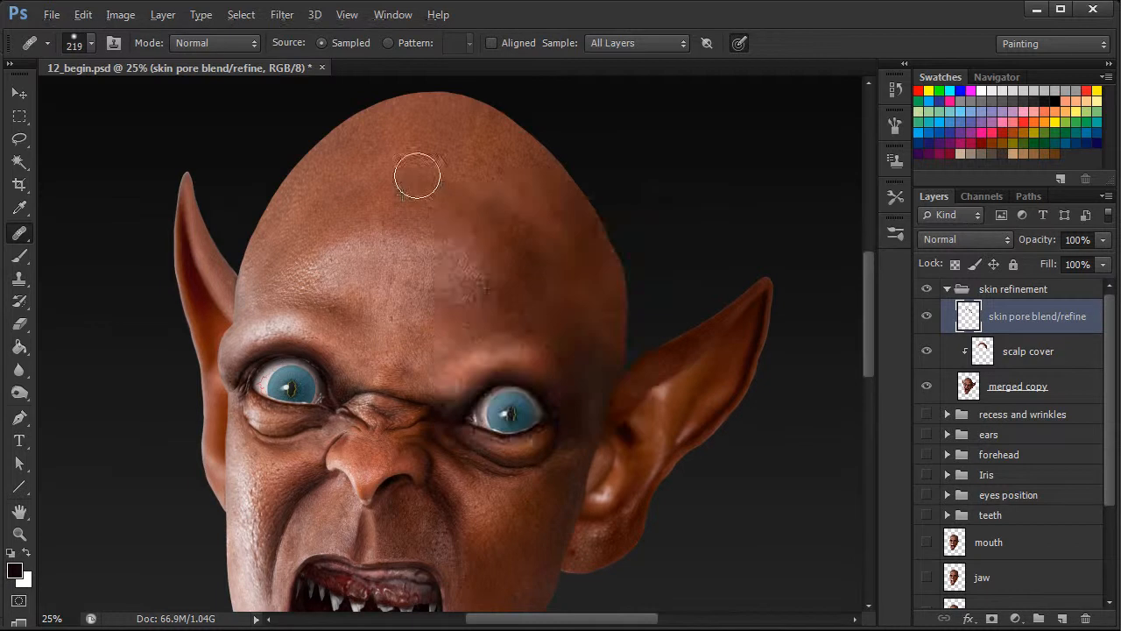
pyautogui.keyDown('alt'); pyautogui.click(485, 198); pyautogui.keyUp('alt')
pyautogui.moveTo(463, 182); pyautogui.dragTo(457, 186)
pyautogui.click(491, 186)
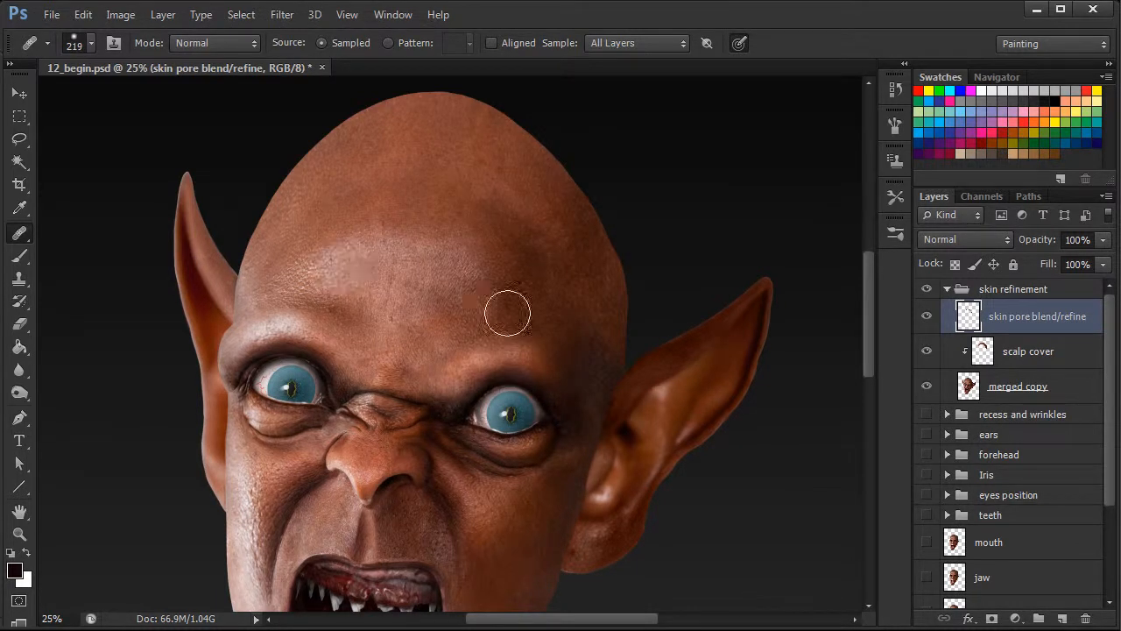
# Even out the uneven patches on the upper forehead with the 219 px Healing Brush, undoing one stray stroke.
pyautogui.hotkey('ctrl', '-')
pyautogui.hotkey('ctrl', '-')
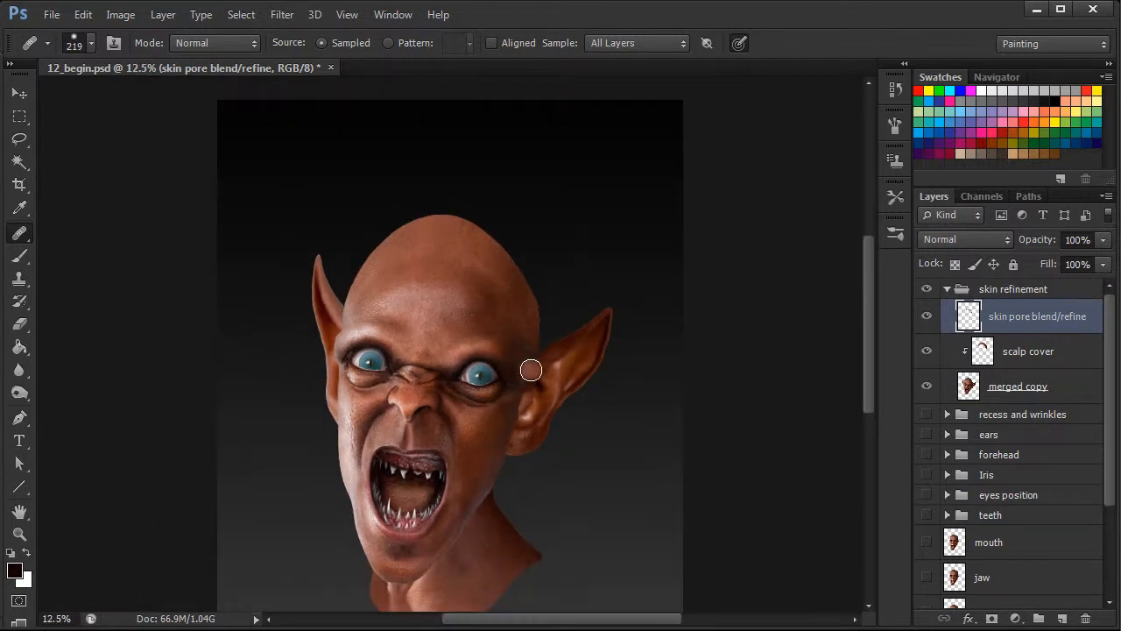
pyautogui.click(420, 308)
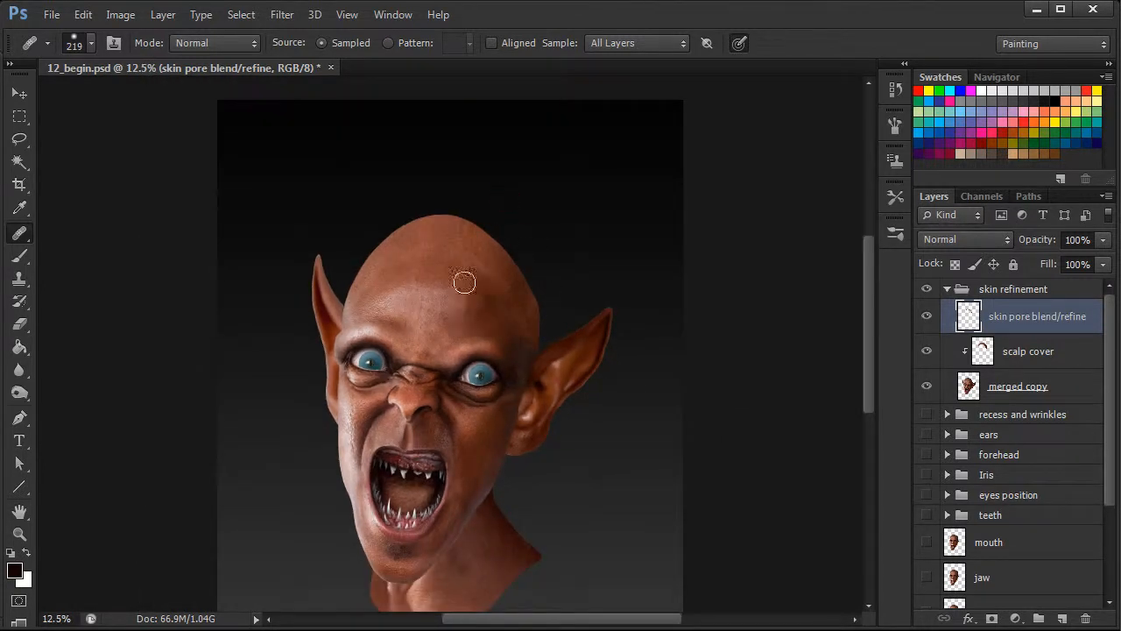
pyautogui.hotkey('ctrl', '+')
pyautogui.click(395, 274)
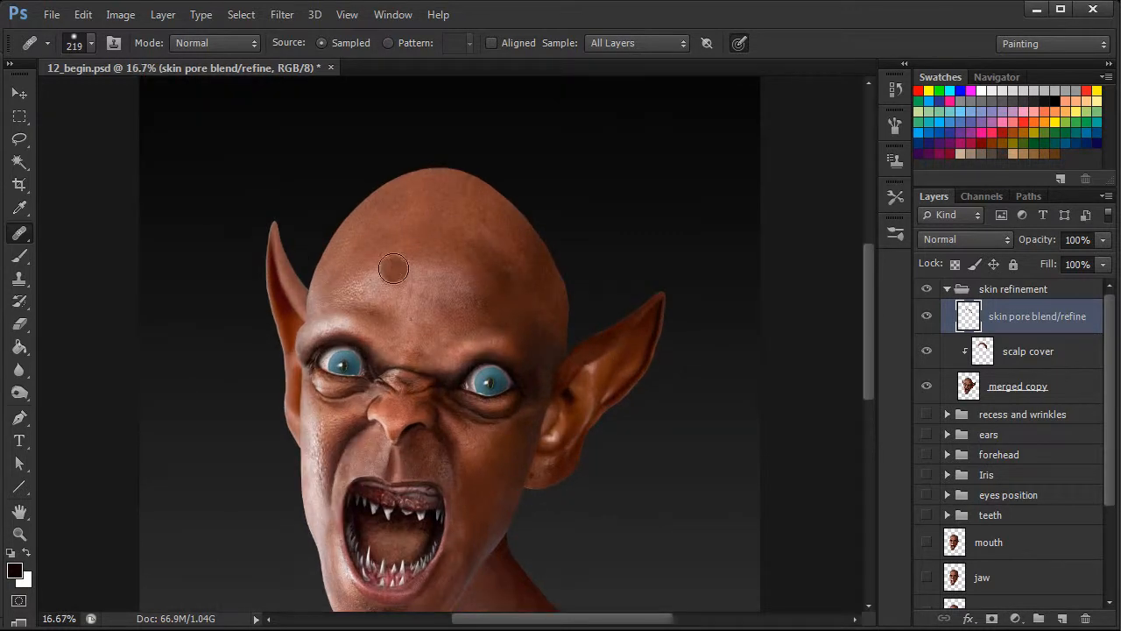
pyautogui.hotkey('ctrl', 'z')
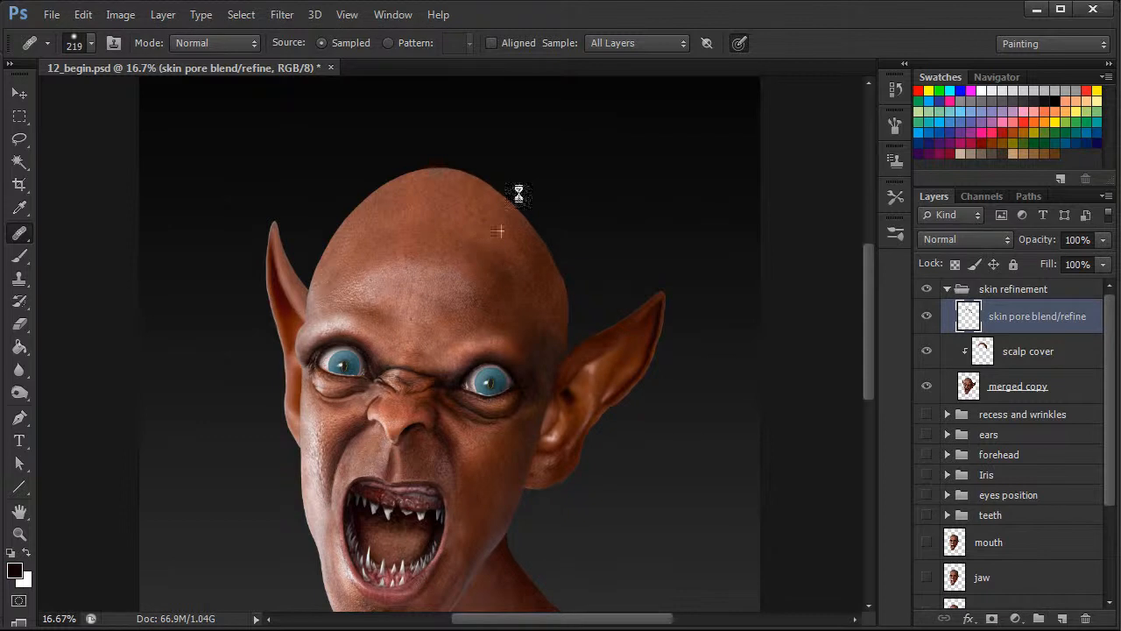
pyautogui.keyDown('alt'); pyautogui.click(448, 241); pyautogui.keyUp('alt')
pyautogui.click(478, 249)
# Try to heal the dark stubble on the chin with the Healing Brush at 55 px and 88 px.
pyautogui.moveTo(866, 359); pyautogui.dragTo(864, 410)
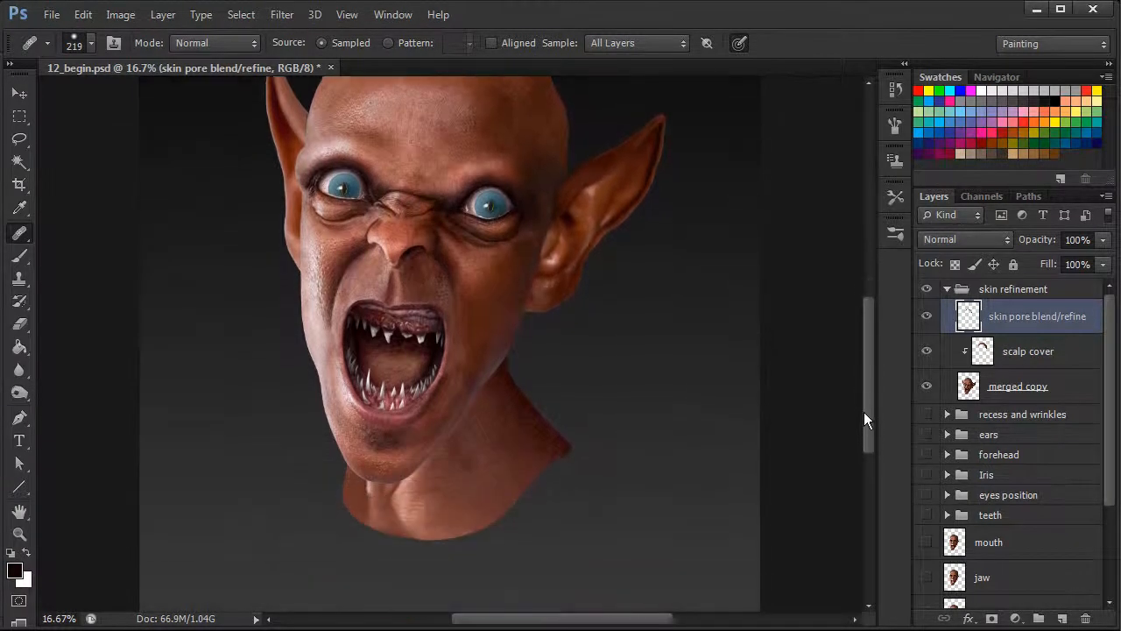
pyautogui.hotkey('ctrl', '+')
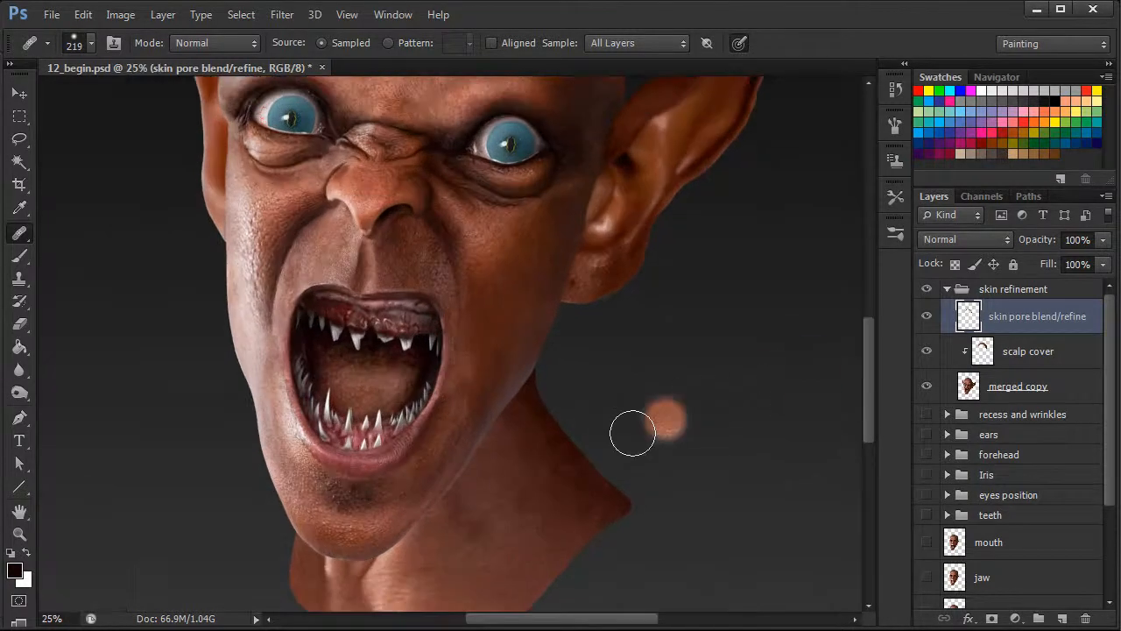
pyautogui.moveTo(473, 518); pyautogui.dragTo(600, 443)
pyautogui.rightClick(552, 412)
pyautogui.moveTo(668, 454); pyautogui.dragTo(645, 456)
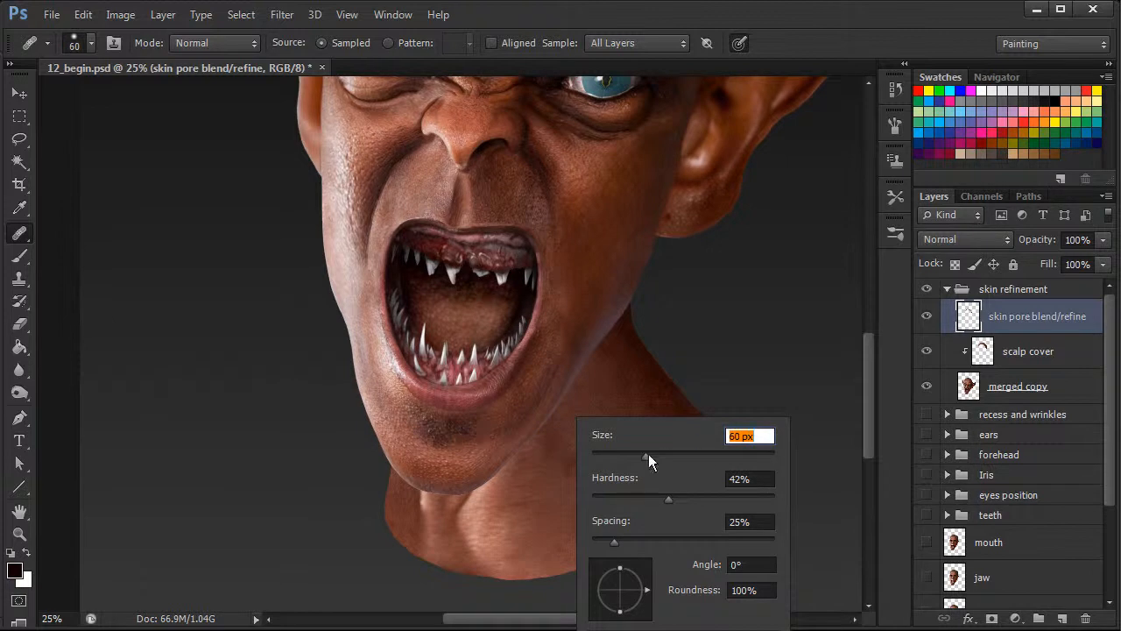
pyautogui.press('Return')
pyautogui.rightClick(465, 438)
pyautogui.moveTo(557, 474); pyautogui.dragTo(562, 474)
pyautogui.press('Return')
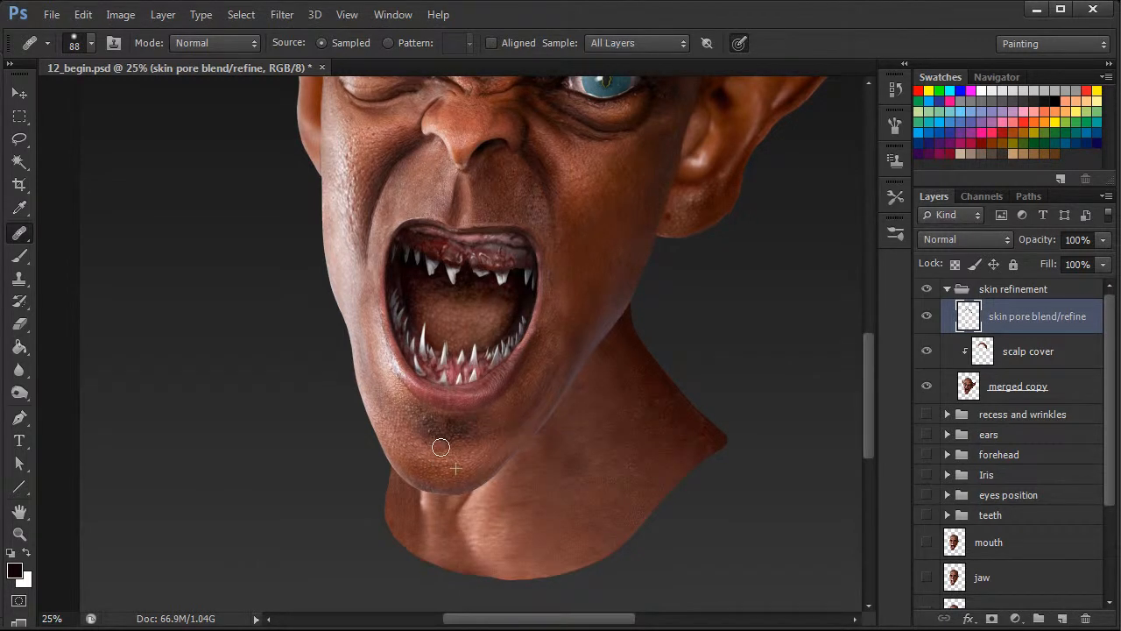
# Choose the Clone Stamp at 77 px and clone clean skin over the right part of the chin stubble.
pyautogui.click(21, 278)
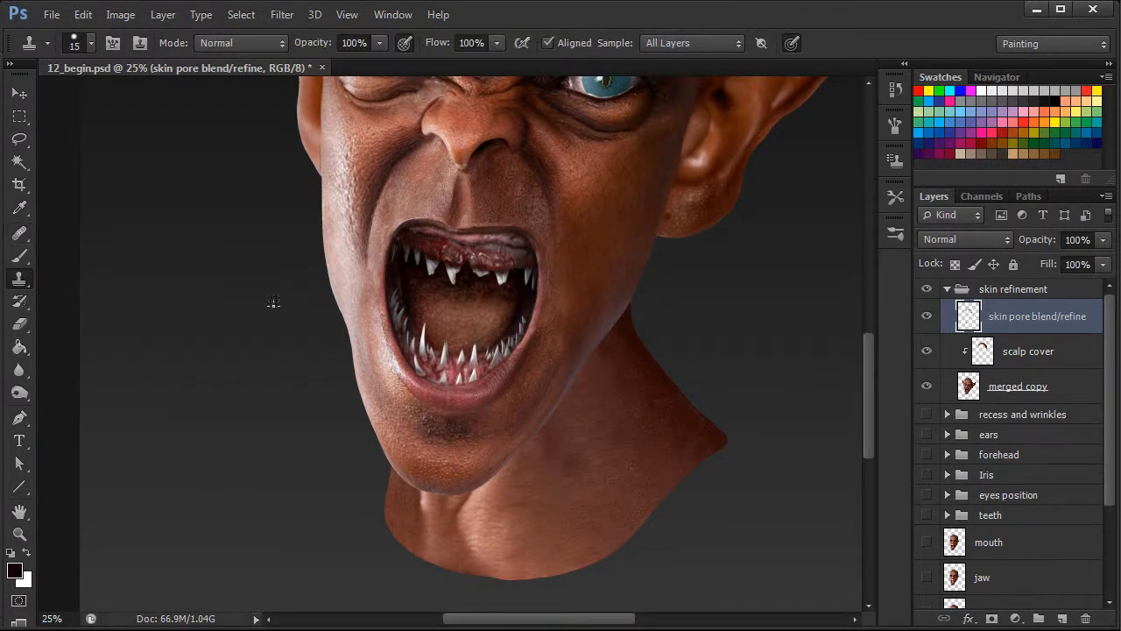
pyautogui.rightClick(477, 436)
pyautogui.click(544, 479)
pyautogui.write('77')
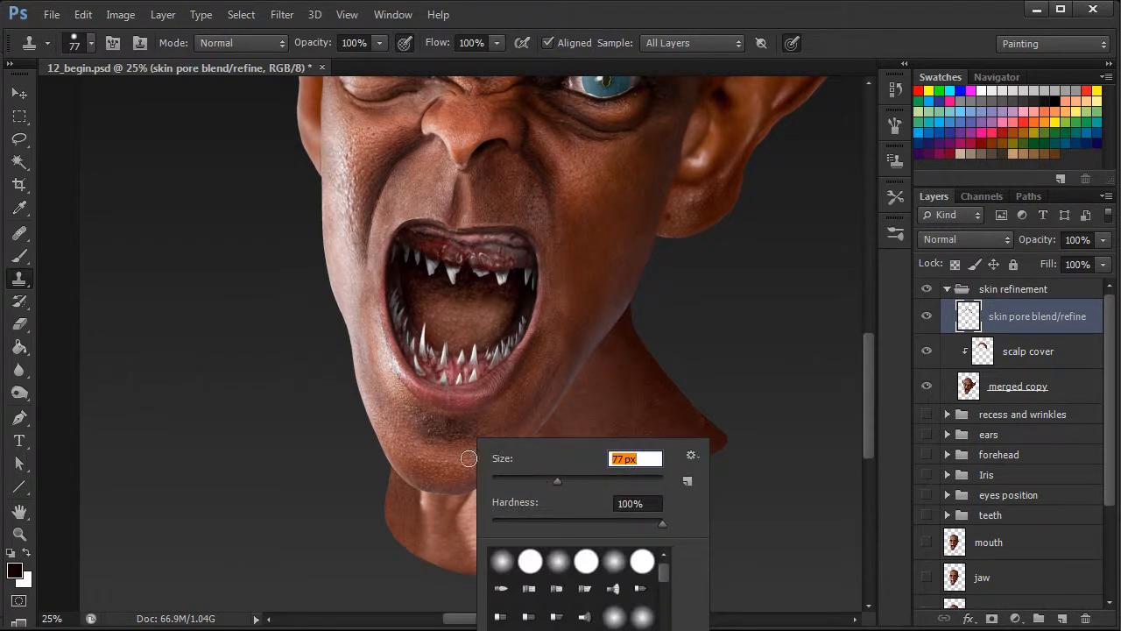
pyautogui.press('Return')
pyautogui.moveTo(450, 438)
pyautogui.mouseDown()
pyautogui.moveTo(488, 414)
pyautogui.moveTo(496, 428)
pyautogui.moveTo(476, 437)
pyautogui.moveTo(499, 422)
pyautogui.mouseUp()
pyautogui.keyDown('alt'); pyautogui.click(503, 424); pyautogui.keyUp('alt')
pyautogui.keyDown('alt'); pyautogui.click(511, 413); pyautogui.keyUp('alt')
# Clone skin over the left part of the chin stubble, undoing one stroke and resampling.
pyautogui.keyDown('alt'); pyautogui.click(393, 416); pyautogui.keyUp('alt')
pyautogui.moveTo(418, 413)
pyautogui.mouseDown()
pyautogui.moveTo(439, 430)
pyautogui.moveTo(419, 423)
pyautogui.moveTo(446, 427)
pyautogui.moveTo(413, 430)
pyautogui.moveTo(426, 435)
pyautogui.moveTo(400, 422)
pyautogui.moveTo(441, 427)
pyautogui.moveTo(461, 467)
pyautogui.moveTo(427, 445)
pyautogui.moveTo(467, 454)
pyautogui.moveTo(452, 457)
pyautogui.moveTo(442, 435)
pyautogui.moveTo(467, 459)
pyautogui.moveTo(455, 431)
pyautogui.moveTo(470, 418)
pyautogui.moveTo(456, 440)
pyautogui.mouseUp()
pyautogui.keyDown('alt'); pyautogui.click(408, 434); pyautogui.keyUp('alt')
pyautogui.keyDown('alt'); pyautogui.click(410, 433); pyautogui.keyUp('alt')
pyautogui.hotkey('ctrl', 'z')
pyautogui.keyDown('alt'); pyautogui.click(408, 431); pyautogui.keyUp('alt')
pyautogui.keyDown('alt'); pyautogui.click(411, 432); pyautogui.keyUp('alt')
# Clone lower chin and side skin over the stubble remaining in the middle of the chin and below the lip.
pyautogui.keyDown('alt'); pyautogui.click(457, 462); pyautogui.keyUp('alt')
pyautogui.keyDown('alt'); pyautogui.click(458, 461); pyautogui.keyUp('alt')
pyautogui.keyDown('alt'); pyautogui.click(465, 459); pyautogui.keyUp('alt')
pyautogui.keyDown('alt'); pyautogui.click(466, 460); pyautogui.keyUp('alt')
pyautogui.keyDown('alt'); pyautogui.click(473, 454); pyautogui.keyUp('alt')
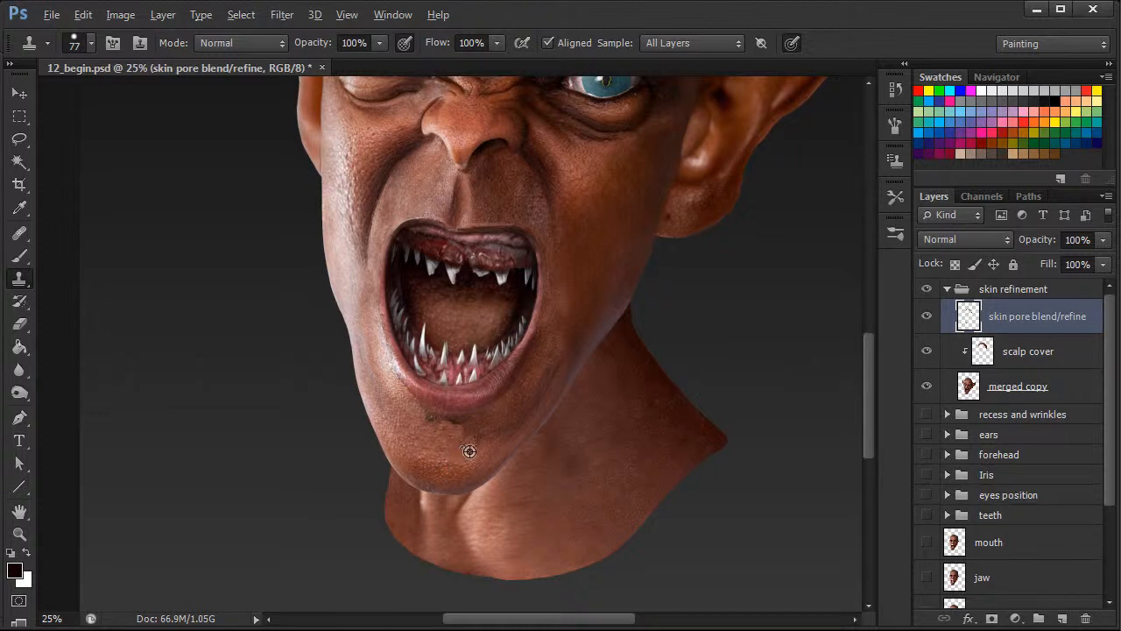
pyautogui.keyDown('alt'); pyautogui.click(495, 422); pyautogui.keyUp('alt')
pyautogui.moveTo(457, 425); pyautogui.dragTo(461, 423)
pyautogui.keyDown('alt'); pyautogui.click(501, 422); pyautogui.keyUp('alt')
pyautogui.click(449, 422)
# Switch to the Healing Brush at 102 px and blend the cloned patches beneath the lower lip.
pyautogui.press('j')
pyautogui.rightClick(532, 408)
pyautogui.moveTo(601, 452); pyautogui.dragTo(614, 450)
pyautogui.keyDown('alt'); pyautogui.click(479, 427); pyautogui.keyUp('alt')
pyautogui.click(460, 435)
pyautogui.moveTo(460, 435)
pyautogui.mouseDown()
pyautogui.moveTo(536, 429)
pyautogui.moveTo(452, 460)
pyautogui.moveTo(451, 419)
pyautogui.mouseUp()
pyautogui.keyDown('alt'); pyautogui.click(451, 463); pyautogui.keyUp('alt')
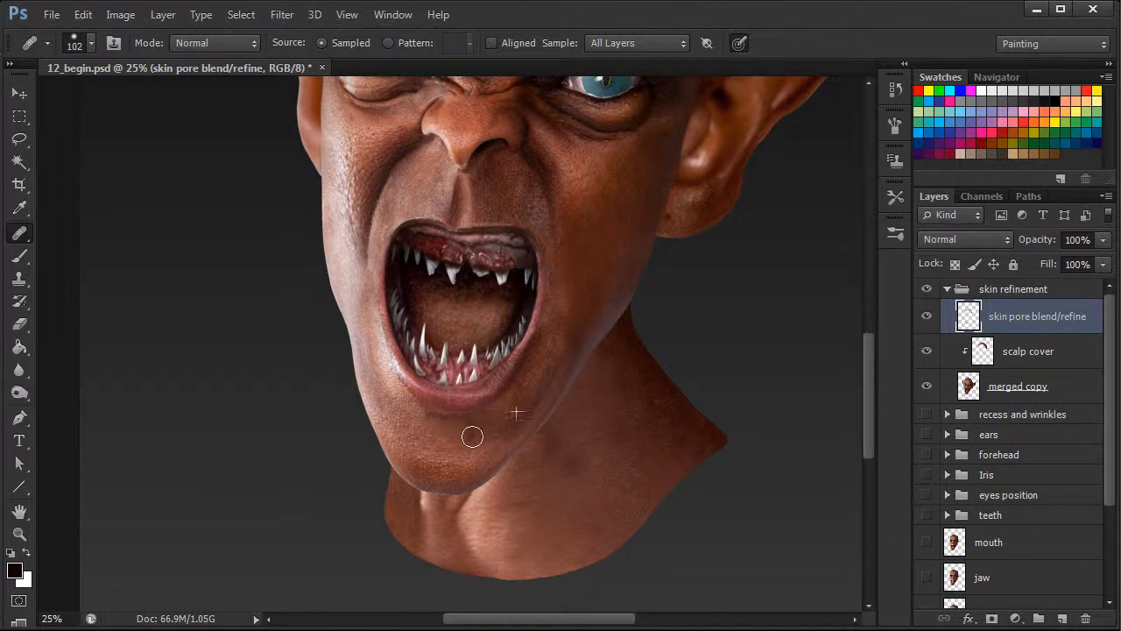
# Heal the leftover blotches across the chin with skin sampled from around it.
pyautogui.keyDown('alt'); pyautogui.click(439, 454); pyautogui.keyUp('alt')
pyautogui.moveTo(450, 436)
pyautogui.mouseDown()
pyautogui.moveTo(481, 446)
pyautogui.moveTo(453, 451)
pyautogui.moveTo(461, 424)
pyautogui.mouseUp()
pyautogui.click(460, 436)
pyautogui.keyDown('alt'); pyautogui.click(414, 443); pyautogui.keyUp('alt')
pyautogui.keyDown('alt'); pyautogui.click(437, 455); pyautogui.keyUp('alt')
pyautogui.keyDown('alt'); pyautogui.click(446, 441); pyautogui.keyUp('alt')
pyautogui.keyDown('alt'); pyautogui.click(447, 451); pyautogui.keyUp('alt')
pyautogui.click(516, 436)
# Compare the whole head with the skin pore blend/refine layer hidden and shown.
pyautogui.hotkey('ctrl', '-')
pyautogui.hotkey('ctrl', '-')
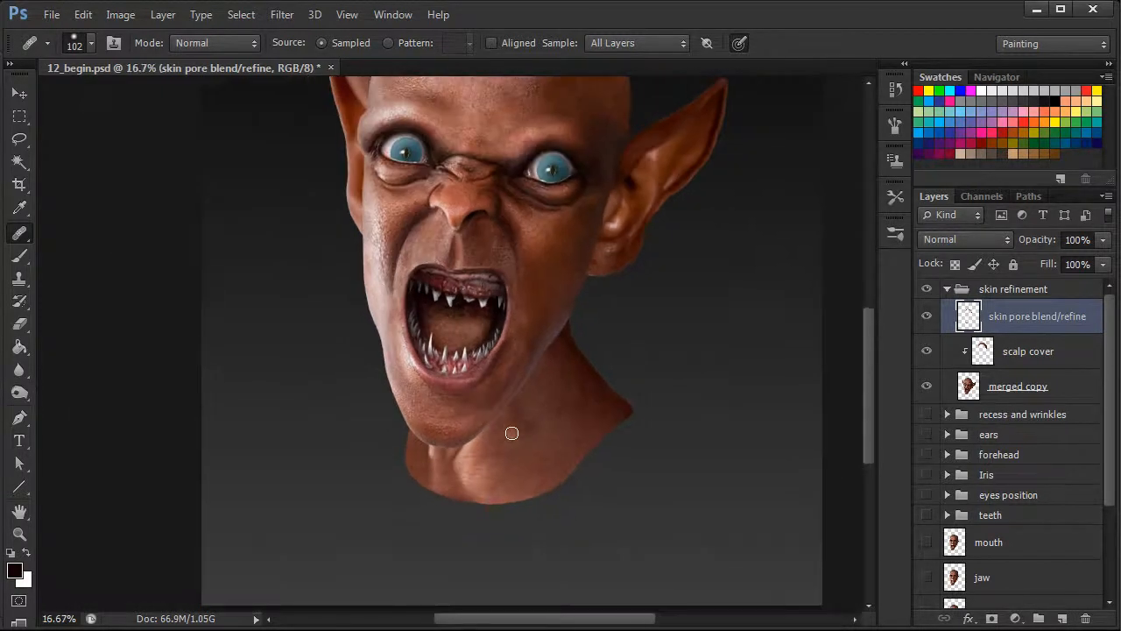
pyautogui.moveTo(868, 383); pyautogui.dragTo(868, 349)
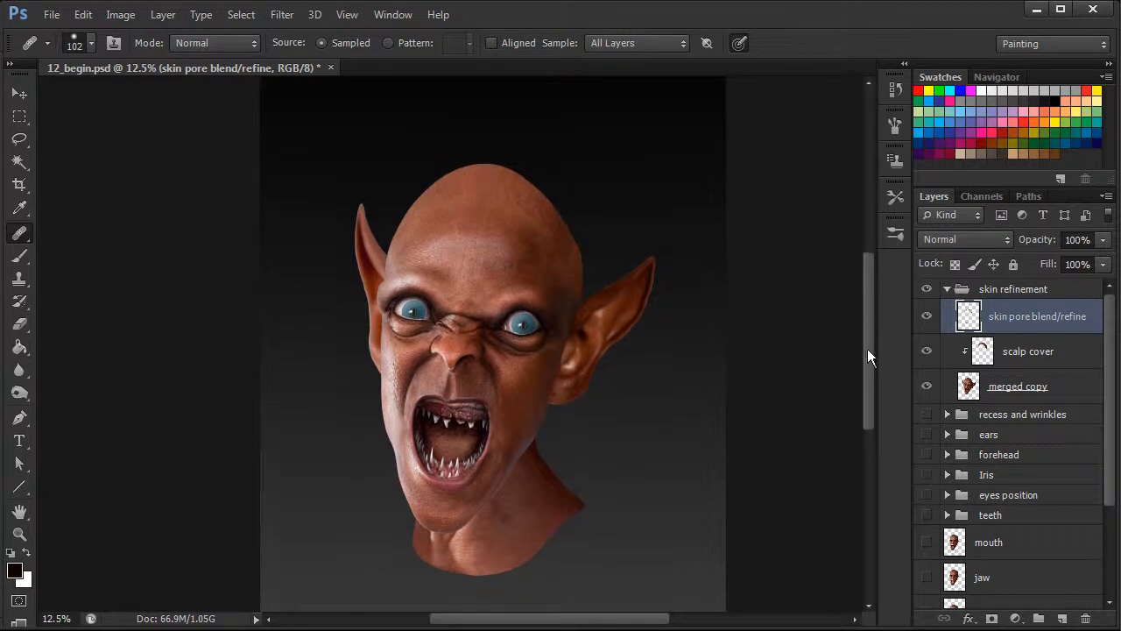
pyautogui.click(929, 321)
pyautogui.click(930, 321)
pyautogui.click(930, 320)
pyautogui.click(930, 321)
# Add a new layer above skin pore blend/refine and name it "highlight adjust".
pyautogui.click(1062, 620)
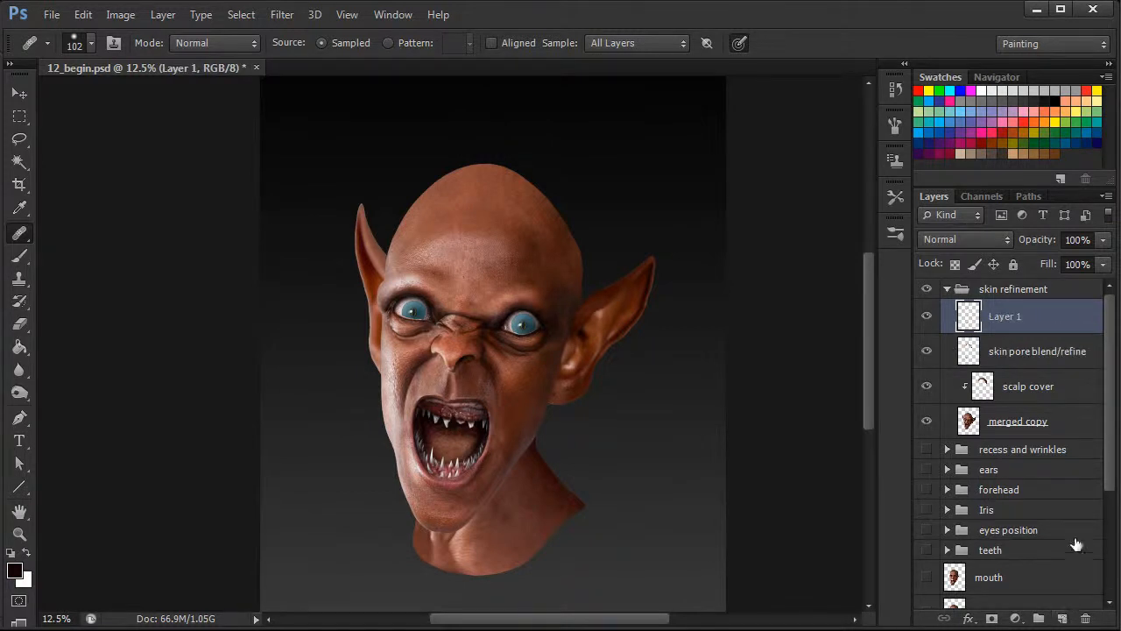
pyautogui.doubleClick(1016, 315)
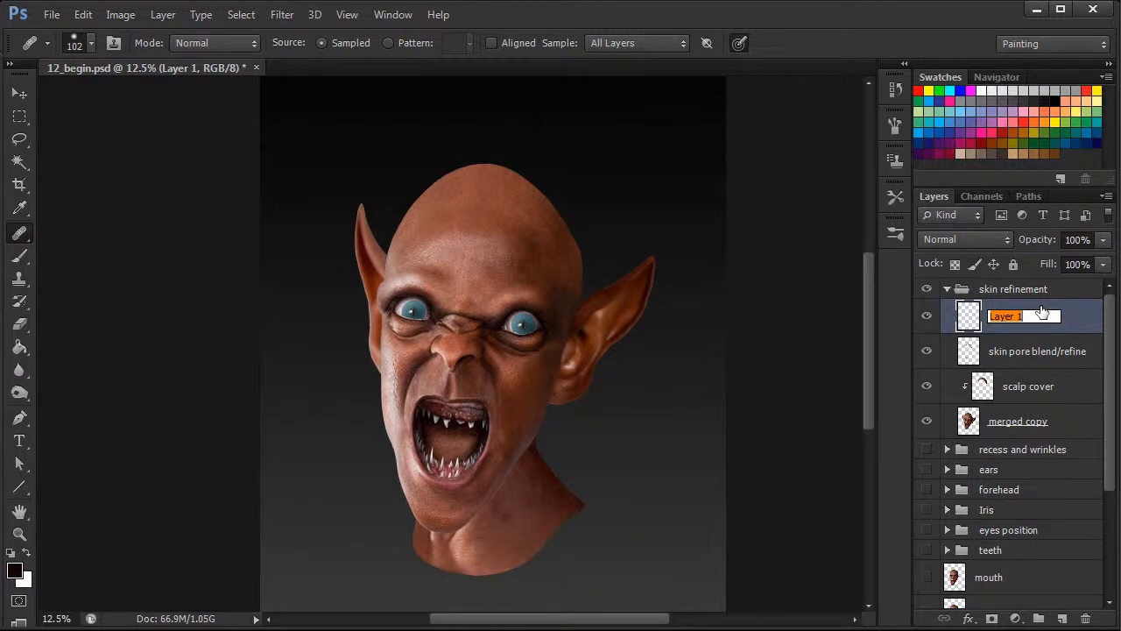
pyautogui.write('highlight adjust')
pyautogui.press('Return')
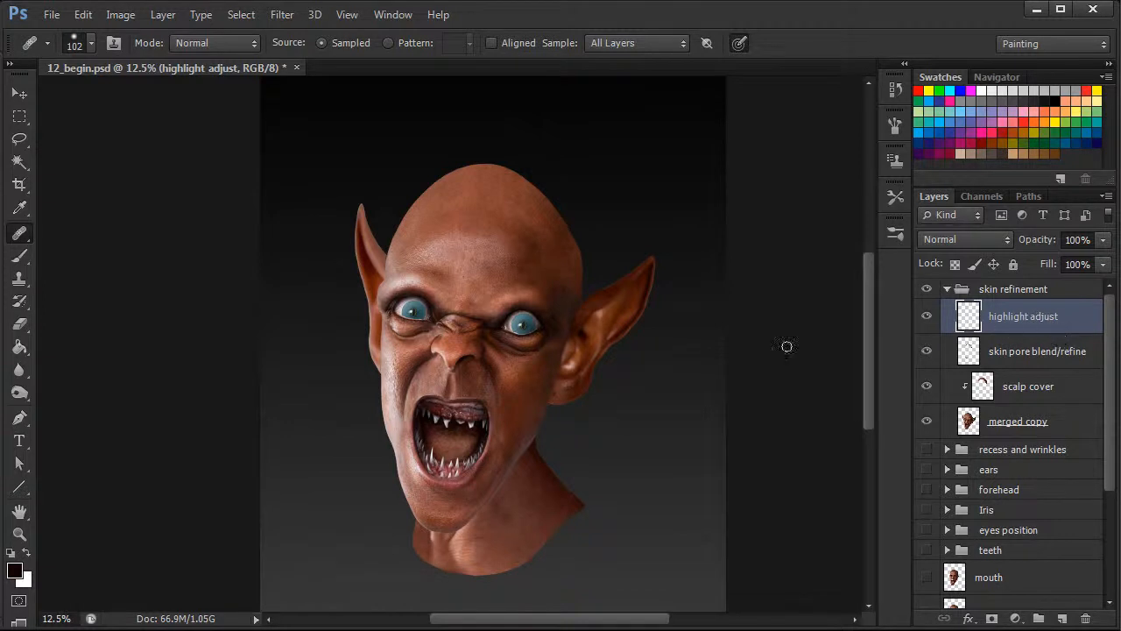
# Set the Healing Brush to 140 px and heal the highlight edge in the middle of the forehead.
pyautogui.hotkey('ctrl', '+')
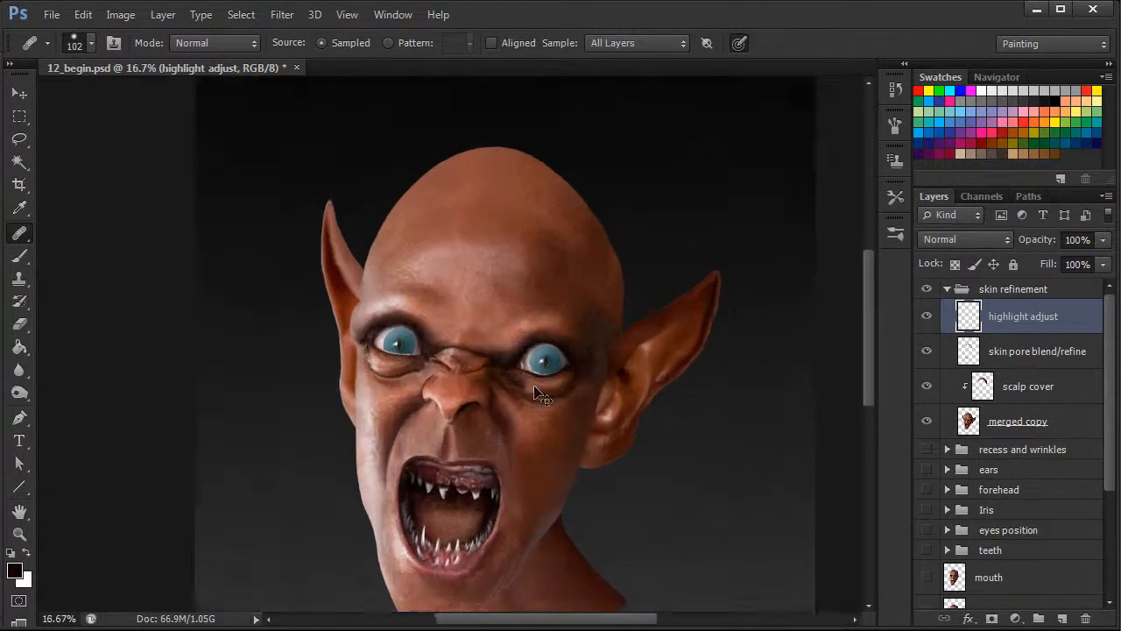
pyautogui.hotkey('ctrl', '+')
pyautogui.scroll(3, 868, 338)
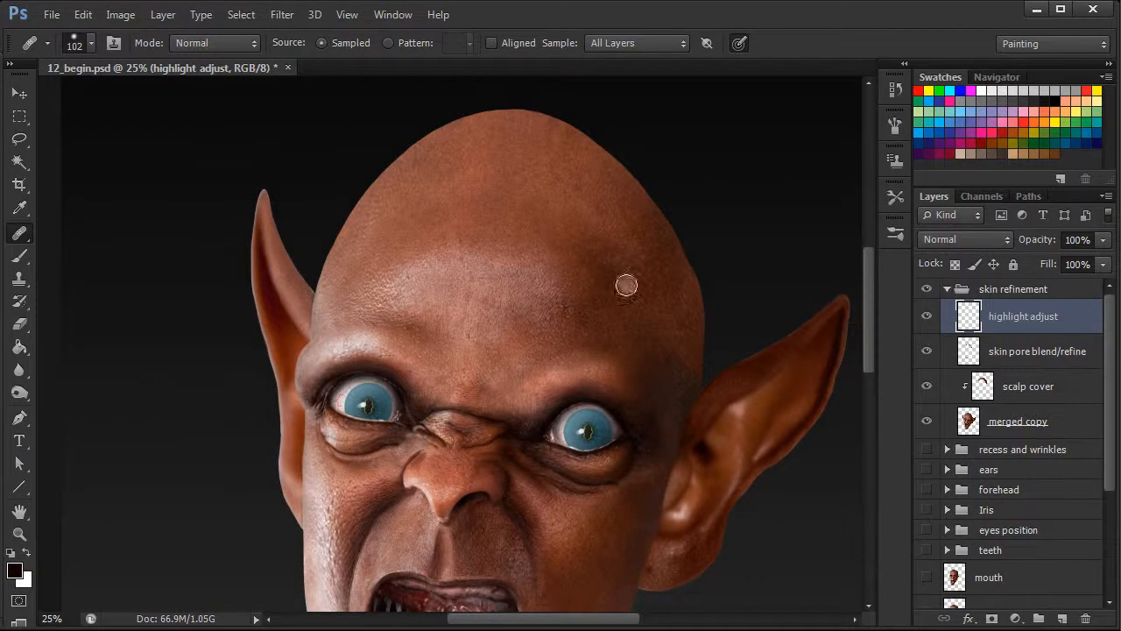
pyautogui.rightClick(484, 288)
pyautogui.click(613, 327)
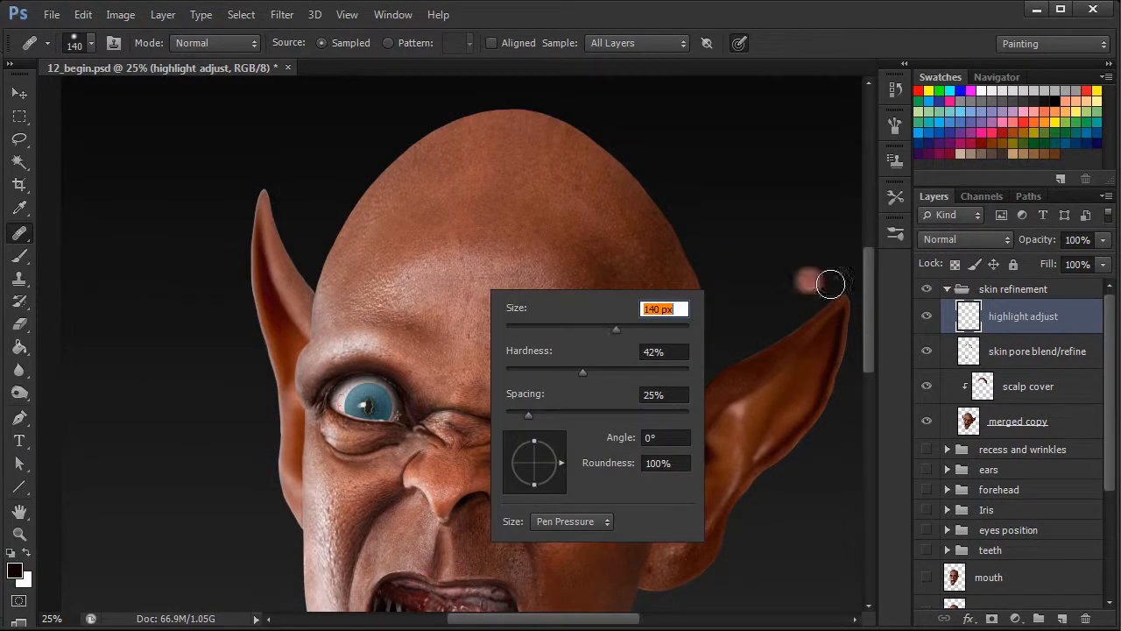
pyautogui.press('Return')
pyautogui.scroll(1, 868, 301)
pyautogui.moveTo(464, 307)
pyautogui.mouseDown()
pyautogui.moveTo(451, 315)
pyautogui.moveTo(425, 278)
pyautogui.moveTo(450, 250)
pyautogui.moveTo(416, 271)
pyautogui.moveTo(480, 255)
pyautogui.moveTo(461, 248)
pyautogui.moveTo(488, 258)
pyautogui.mouseUp()
pyautogui.keyDown('alt'); pyautogui.click(482, 309); pyautogui.keyUp('alt')
pyautogui.keyDown('alt'); pyautogui.click(468, 292); pyautogui.keyUp('alt')
pyautogui.keyDown('alt'); pyautogui.click(500, 293); pyautogui.keyUp('alt')
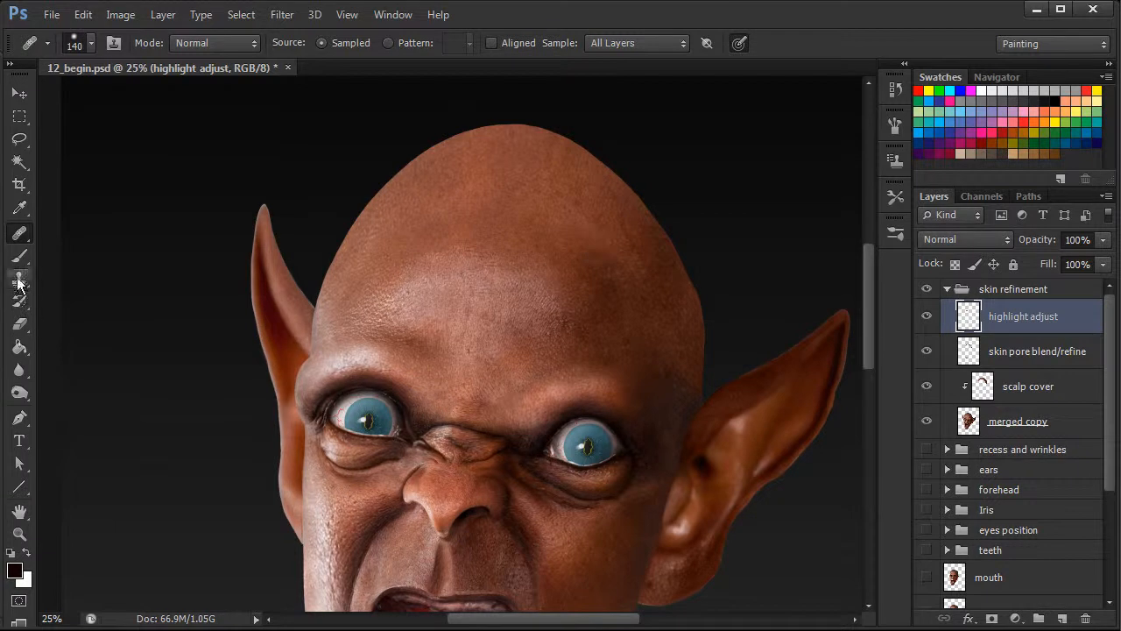
# Try cloning skin onto the forehead highlight with a hard-edged 125 px Clone Stamp.
pyautogui.press('s')
pyautogui.rightClick(510, 303)
pyautogui.click(618, 340)
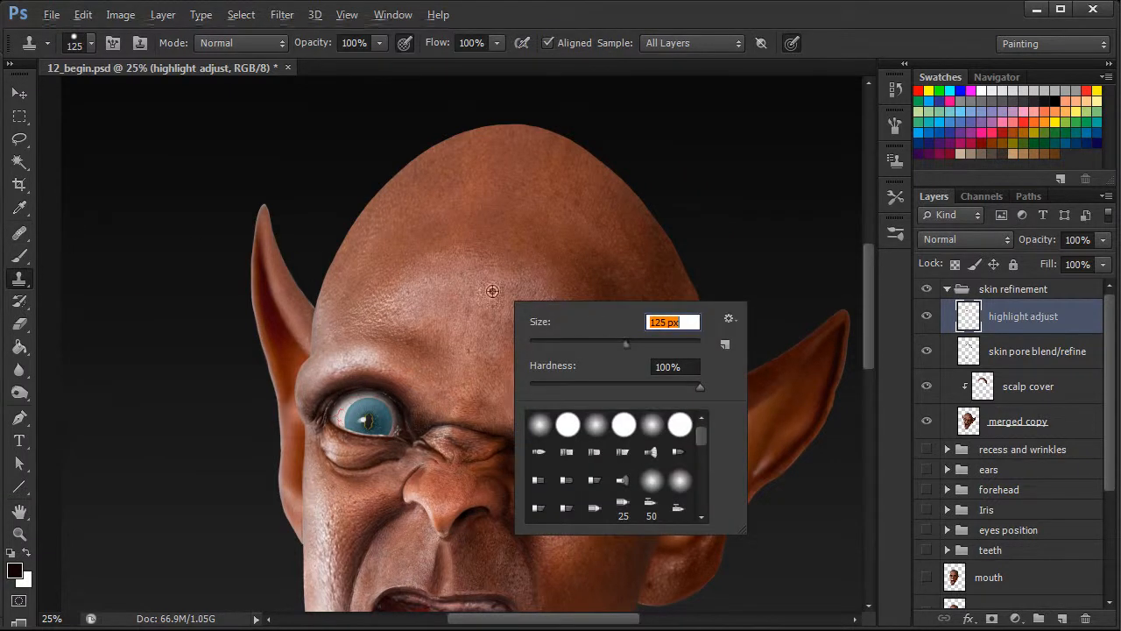
pyautogui.press('Return')
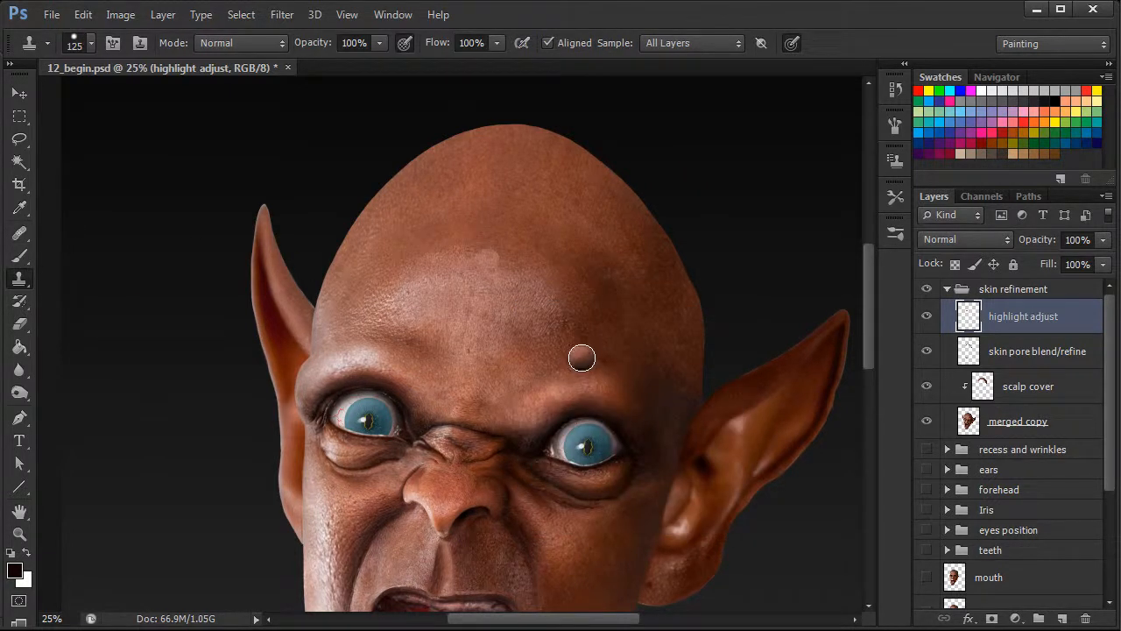
# Give the Clone Stamp a soft round 154 px tip with 0% hardness, 63% opacity and 64% flow.
pyautogui.rightClick(512, 280)
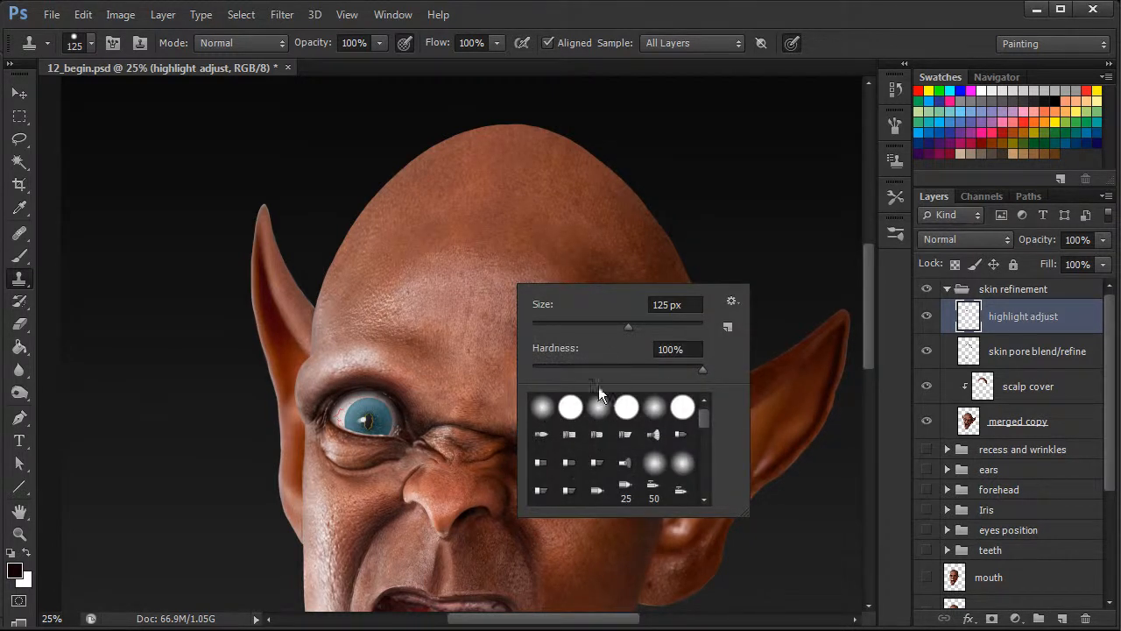
pyautogui.click(543, 406)
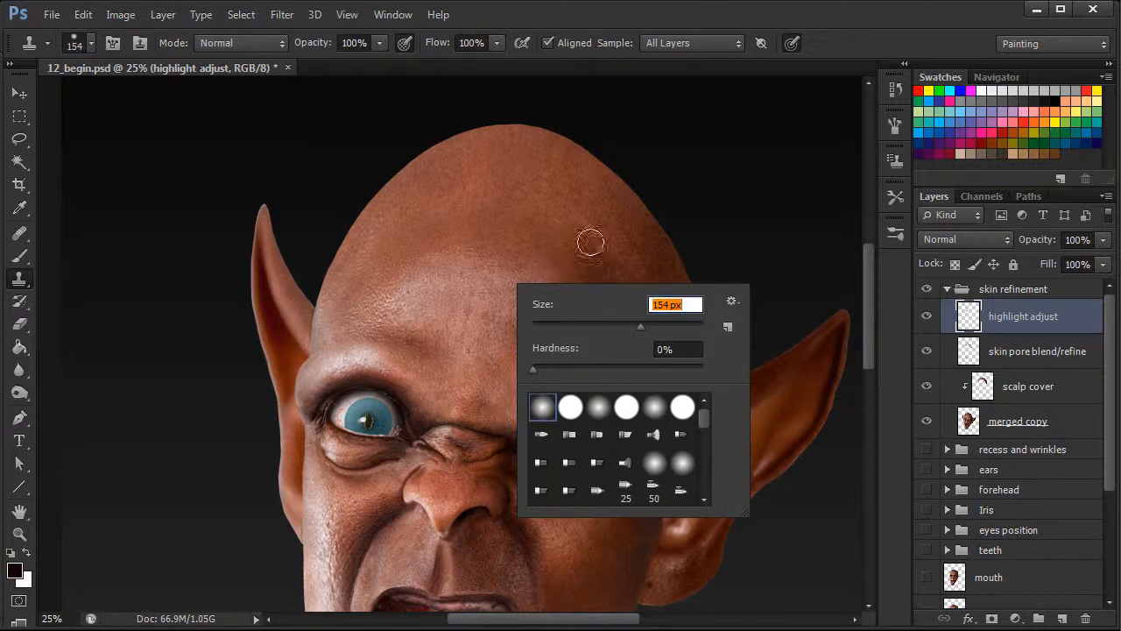
pyautogui.scroll(1, 867, 306)
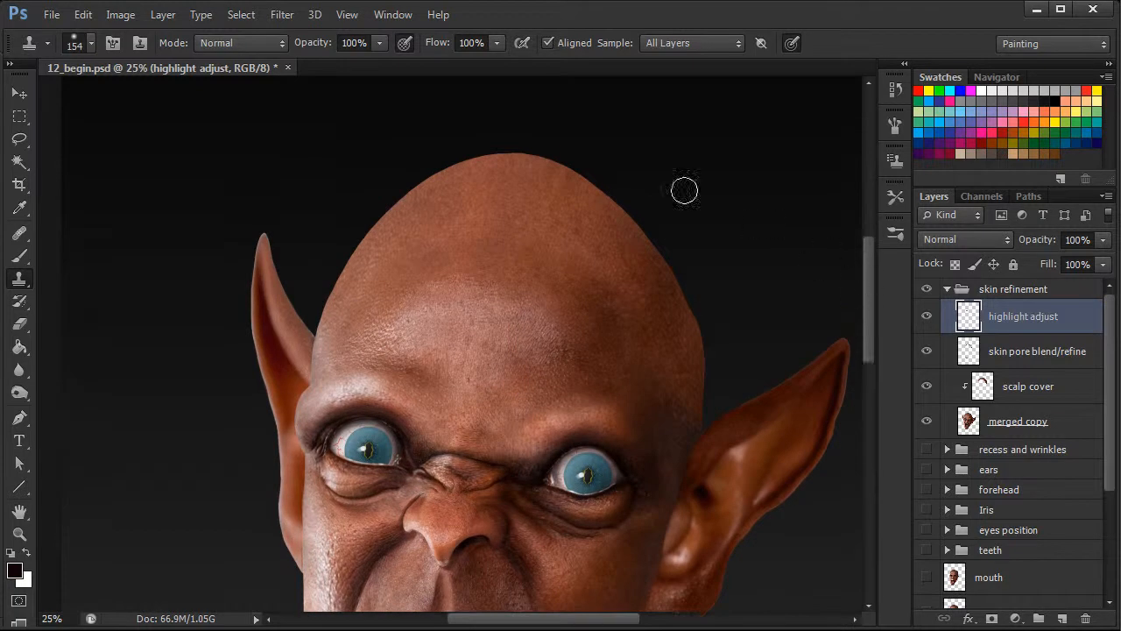
pyautogui.moveTo(329, 46); pyautogui.dragTo(288, 50)
pyautogui.moveTo(438, 43); pyautogui.dragTo(392, 40)
pyautogui.moveTo(326, 48); pyautogui.dragTo(315, 47)
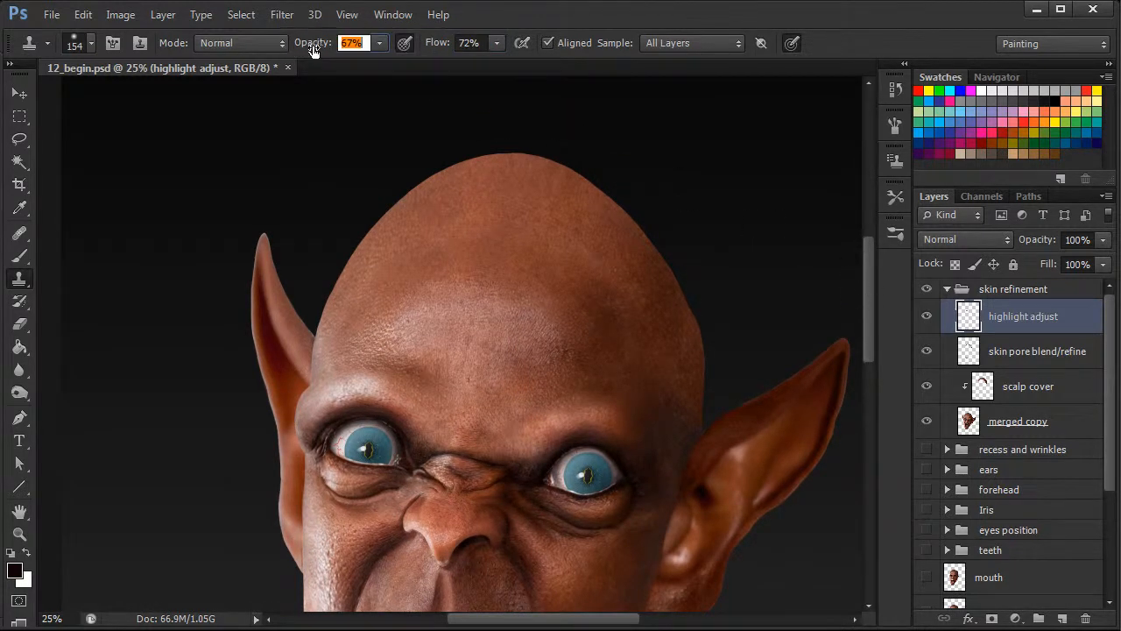
pyautogui.moveTo(436, 46); pyautogui.dragTo(430, 49)
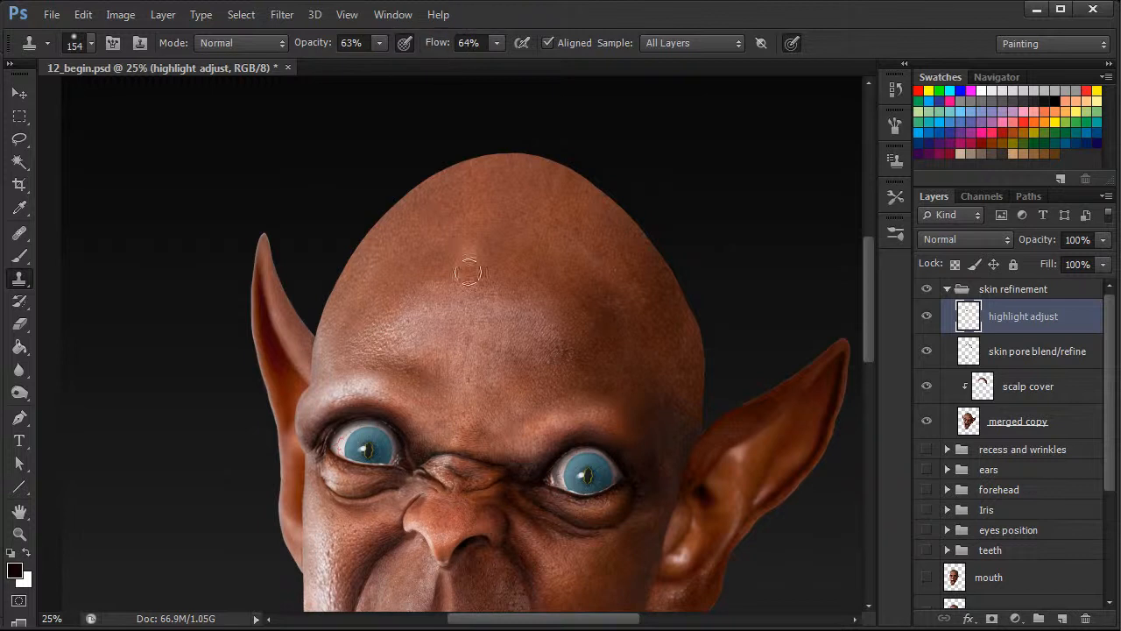
# Clone the lighter mid-forehead skin upward over the top edge of the forehead highlight.
pyautogui.keyDown('alt'); pyautogui.click(487, 341); pyautogui.keyUp('alt')
pyautogui.moveTo(493, 295)
pyautogui.mouseDown()
pyautogui.moveTo(517, 323)
pyautogui.moveTo(516, 292)
pyautogui.moveTo(502, 285)
pyautogui.moveTo(528, 295)
pyautogui.mouseUp()
pyautogui.keyDown('alt'); pyautogui.click(503, 341); pyautogui.keyUp('alt')
# Raise the Clone Stamp to 86% opacity and 73% flow and extend the forehead highlight further up toward the scalp.
pyautogui.moveTo(303, 45)
pyautogui.mouseDown()
pyautogui.moveTo(318, 45)
pyautogui.moveTo(310, 51)
pyautogui.mouseUp()
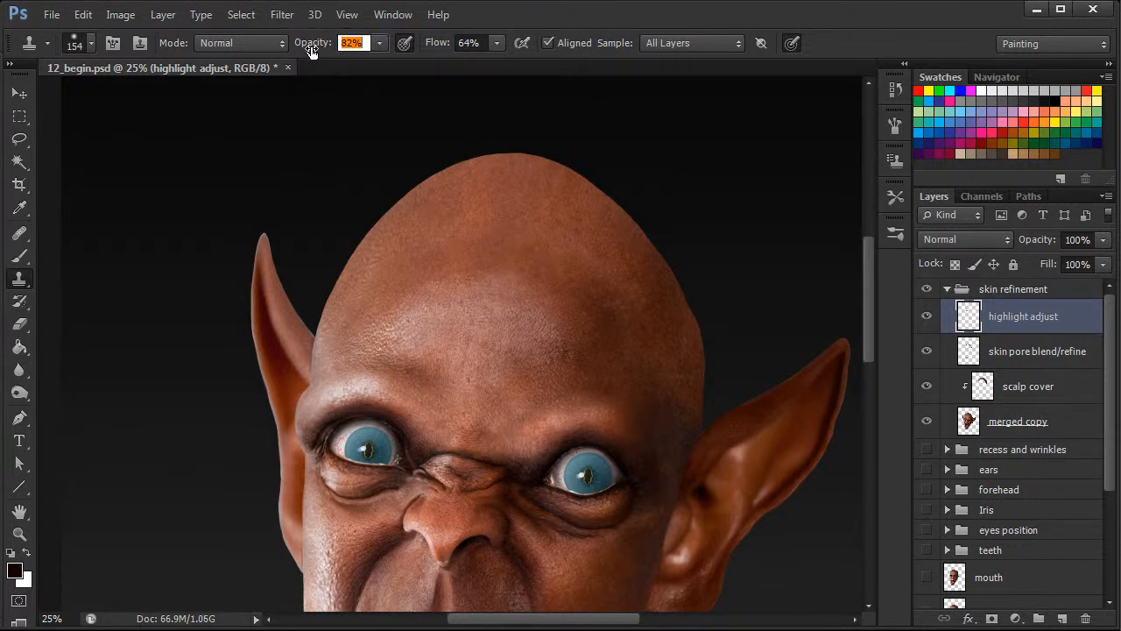
pyautogui.keyDown('alt'); pyautogui.click(483, 337); pyautogui.keyUp('alt')
pyautogui.moveTo(509, 295)
pyautogui.mouseDown()
pyautogui.moveTo(559, 329)
pyautogui.moveTo(529, 326)
pyautogui.moveTo(552, 300)
pyautogui.moveTo(559, 318)
pyautogui.moveTo(583, 301)
pyautogui.moveTo(533, 286)
pyautogui.mouseUp()
pyautogui.keyDown('alt'); pyautogui.click(528, 330); pyautogui.keyUp('alt')
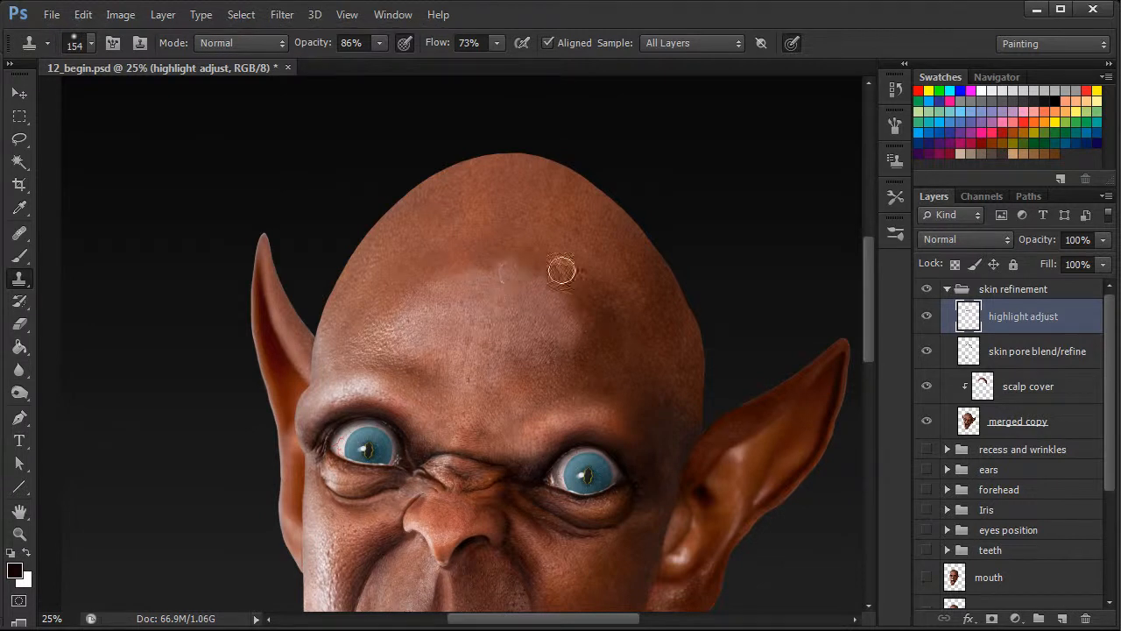
pyautogui.keyDown('alt'); pyautogui.click(483, 313); pyautogui.keyUp('alt')
pyautogui.moveTo(485, 271); pyautogui.dragTo(475, 265)
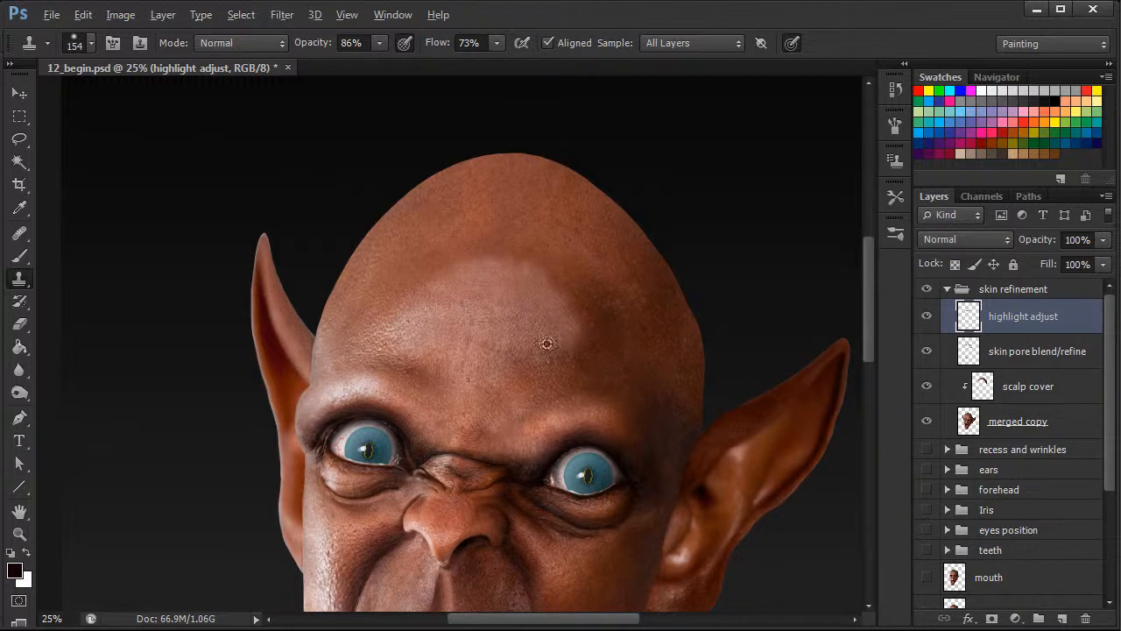
# Blend the hard upper rim of the cloned forehead highlight into the surrounding scalp with the 140 px Healing Brush.
pyautogui.click(19, 232)
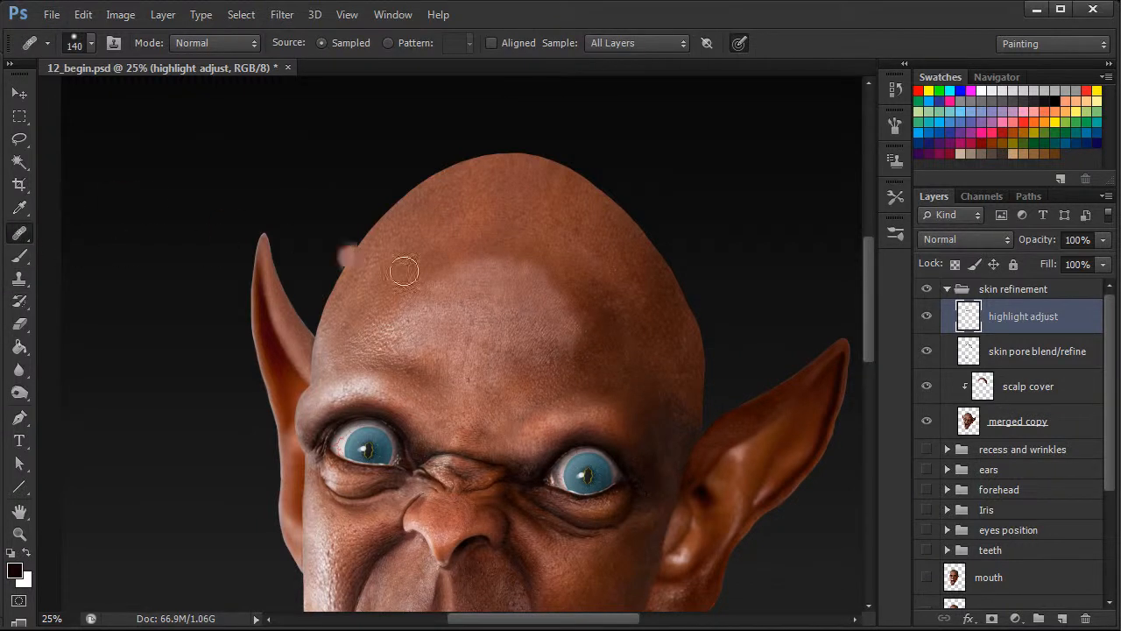
pyautogui.moveTo(590, 340)
pyautogui.mouseDown()
pyautogui.moveTo(581, 327)
pyautogui.moveTo(578, 342)
pyautogui.mouseUp()
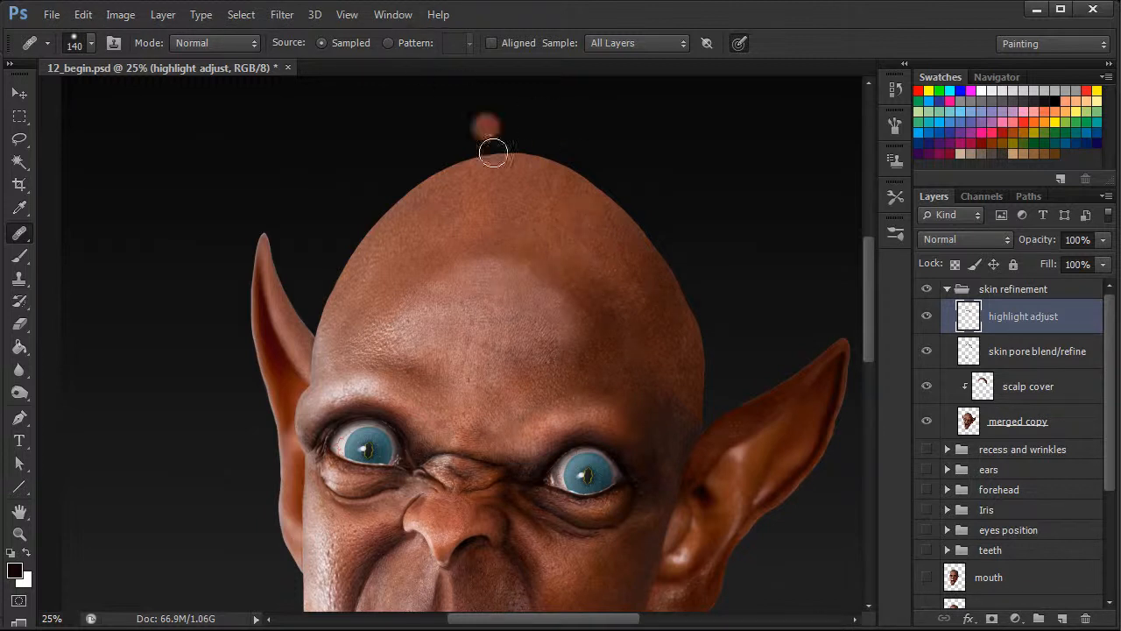
pyautogui.keyDown('alt'); pyautogui.click(534, 290); pyautogui.keyUp('alt')
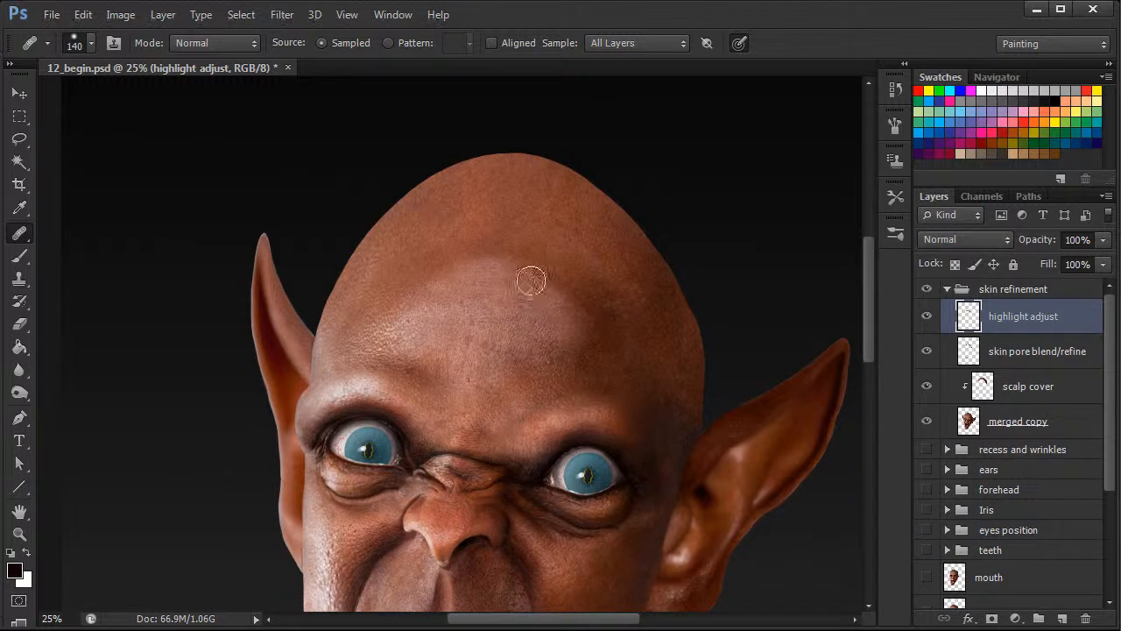
pyautogui.keyDown('alt'); pyautogui.click(488, 275); pyautogui.keyUp('alt')
pyautogui.moveTo(477, 263); pyautogui.dragTo(489, 260)
pyautogui.keyDown('alt'); pyautogui.click(461, 253); pyautogui.keyUp('alt')
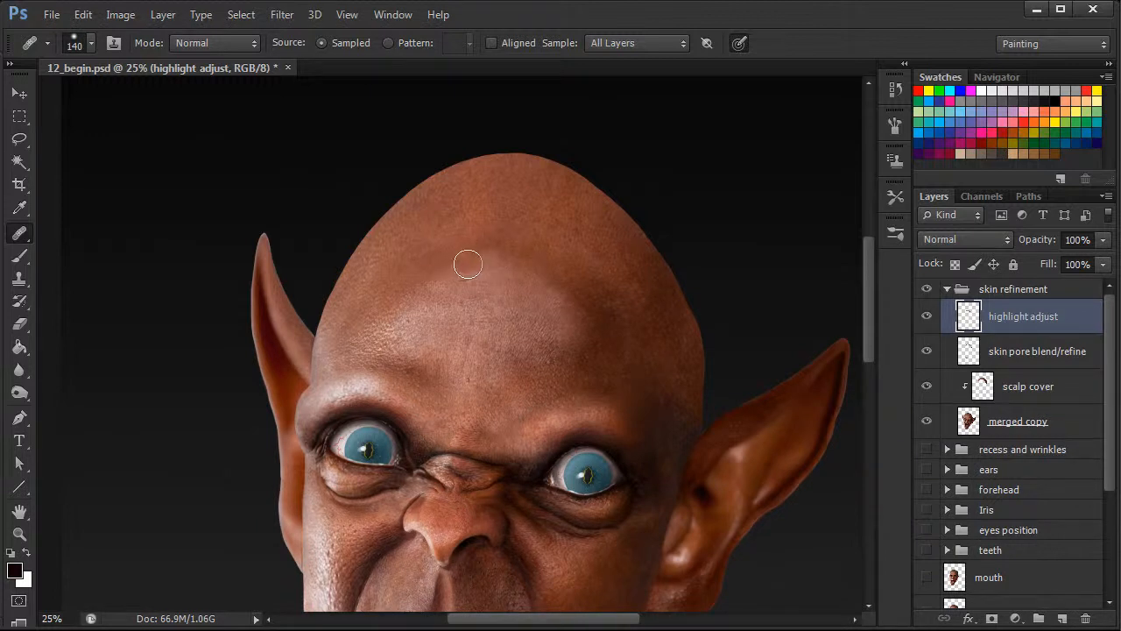
# Compare the head with the highlight adjust layer hidden and shown, and lower that layer's opacity to 83%.
pyautogui.hotkey('ctrl', '-')
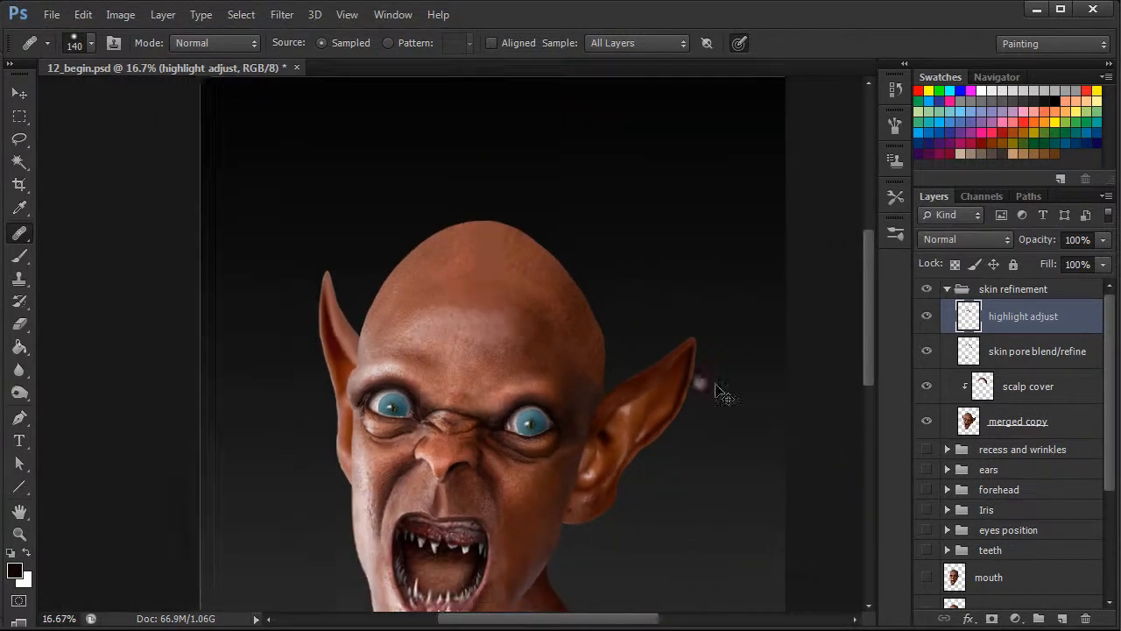
pyautogui.hotkey('ctrl', '-')
pyautogui.click(930, 318)
pyautogui.click(930, 319)
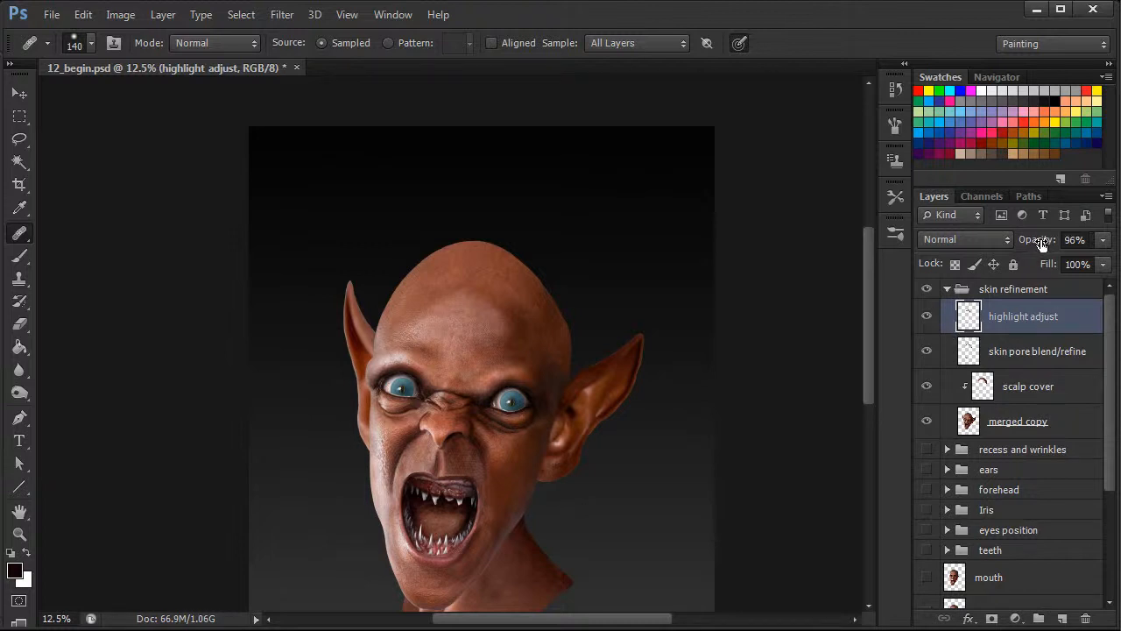
# Set up the Eraser with a soft round tip at 319 px and 0% hardness.
pyautogui.click(19, 324)
pyautogui.rightClick(612, 303)
pyautogui.click(638, 432)
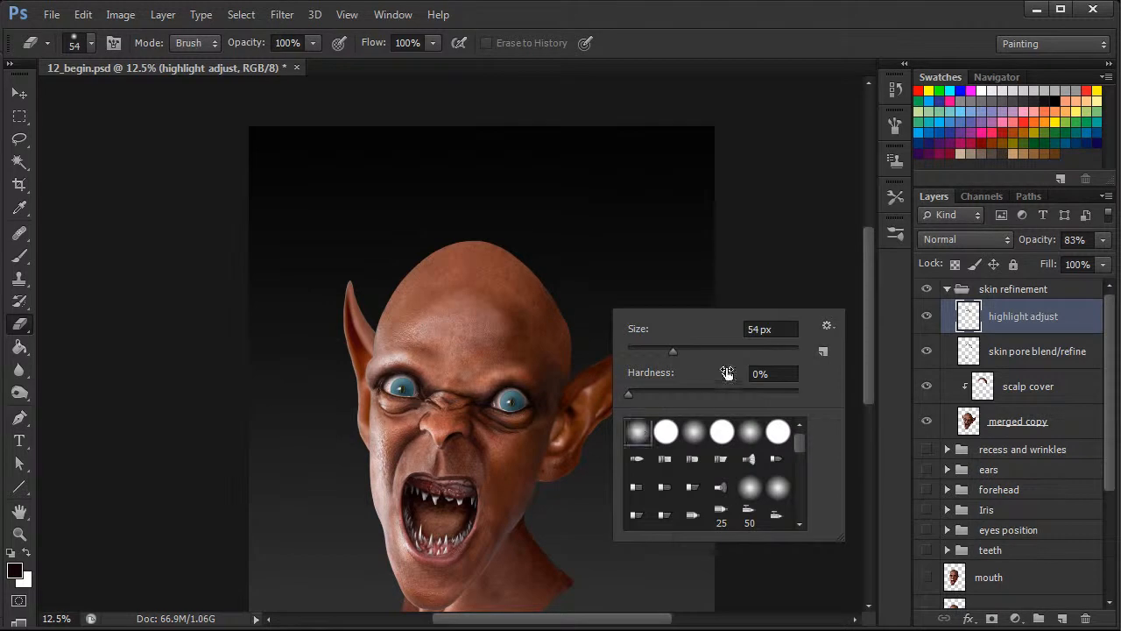
pyautogui.moveTo(673, 350); pyautogui.dragTo(743, 351)
pyautogui.click(892, 126)
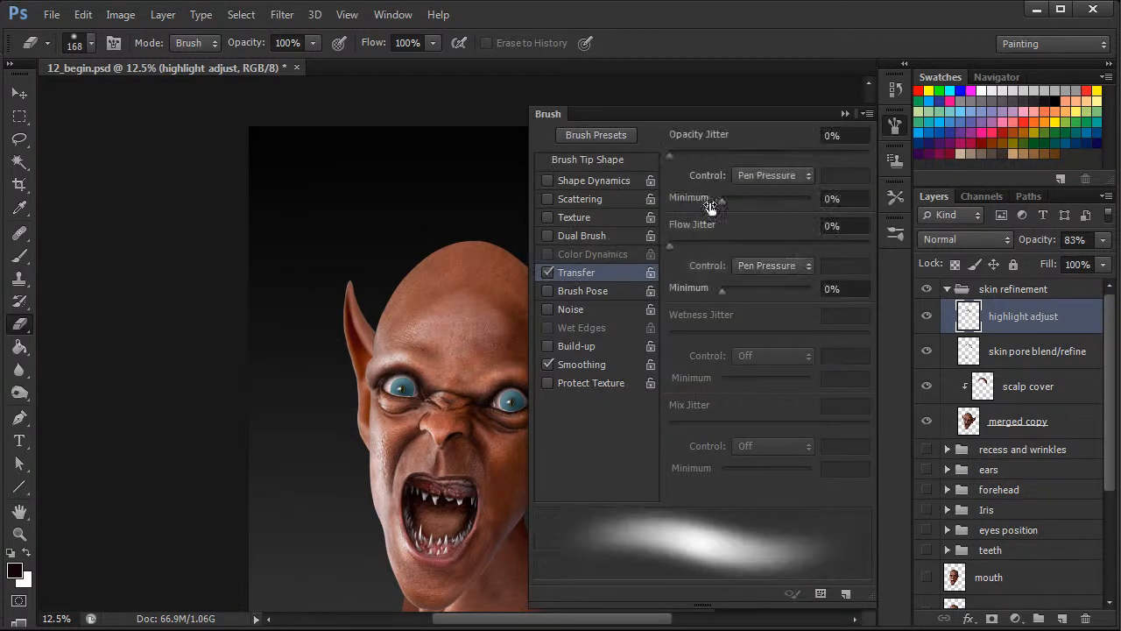
pyautogui.click(899, 126)
pyautogui.rightClick(534, 268)
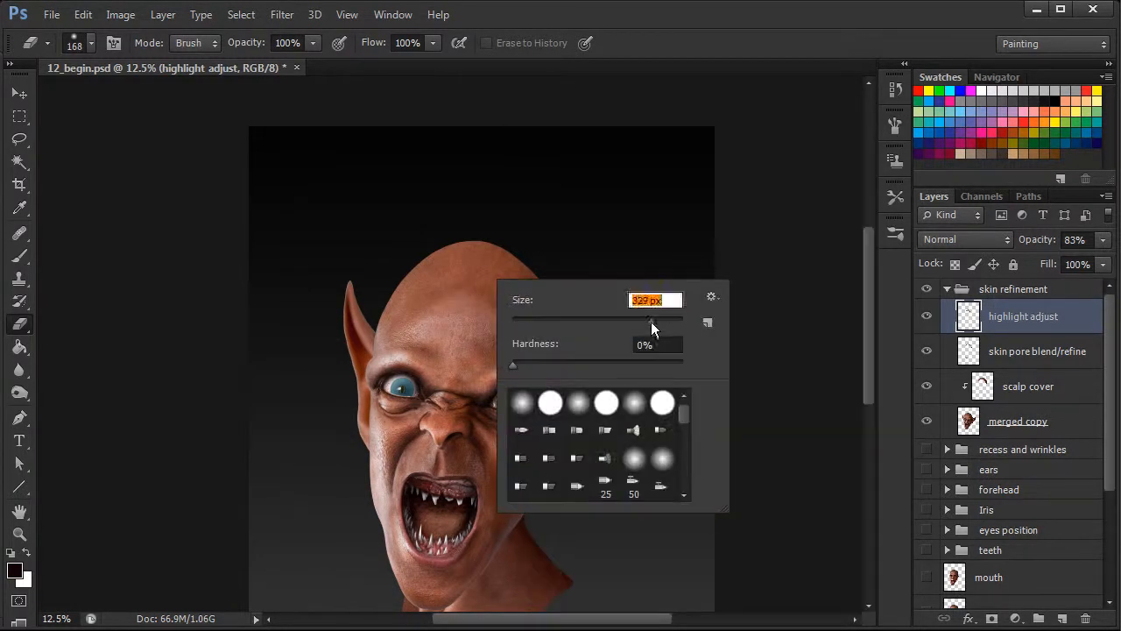
pyautogui.moveTo(645, 320); pyautogui.dragTo(654, 321)
# Softly erase the upper and outer edges of the forehead highlight, and check the result with the highlight adjust layer hidden and shown.
pyautogui.click(456, 285)
pyautogui.moveTo(454, 286)
pyautogui.mouseDown()
pyautogui.moveTo(445, 283)
pyautogui.moveTo(490, 293)
pyautogui.mouseUp()
pyautogui.moveTo(524, 329)
pyautogui.mouseDown()
pyautogui.moveTo(501, 303)
pyautogui.moveTo(521, 347)
pyautogui.mouseUp()
pyautogui.click(927, 317)
pyautogui.click(927, 317)
pyautogui.hotkey('ctrl', '-')
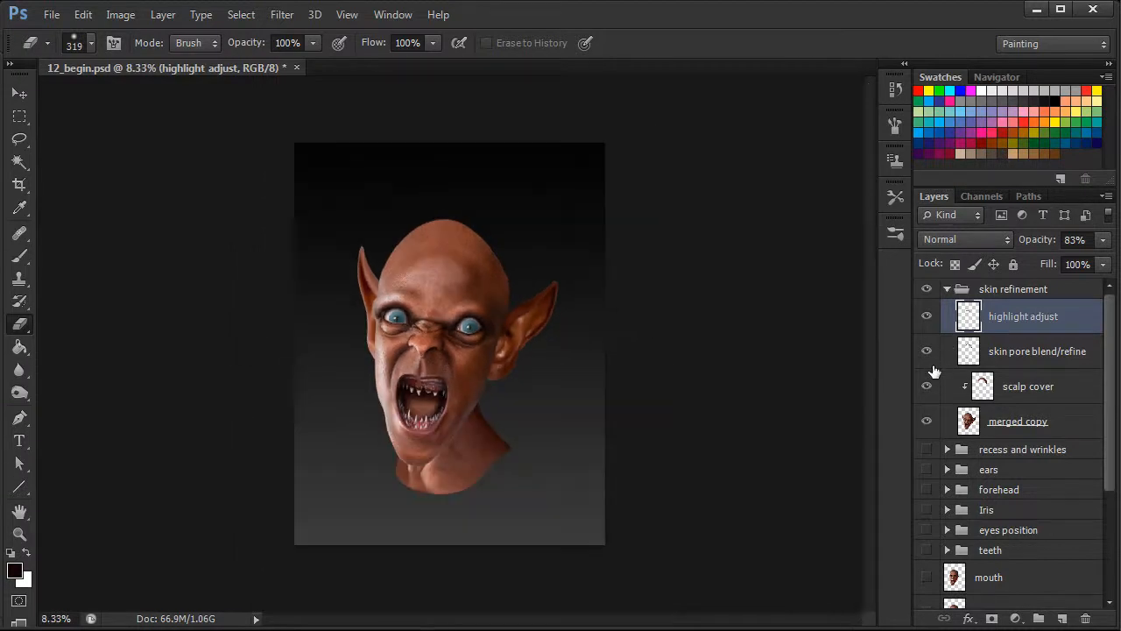
pyautogui.hotkey('ctrl', '+')
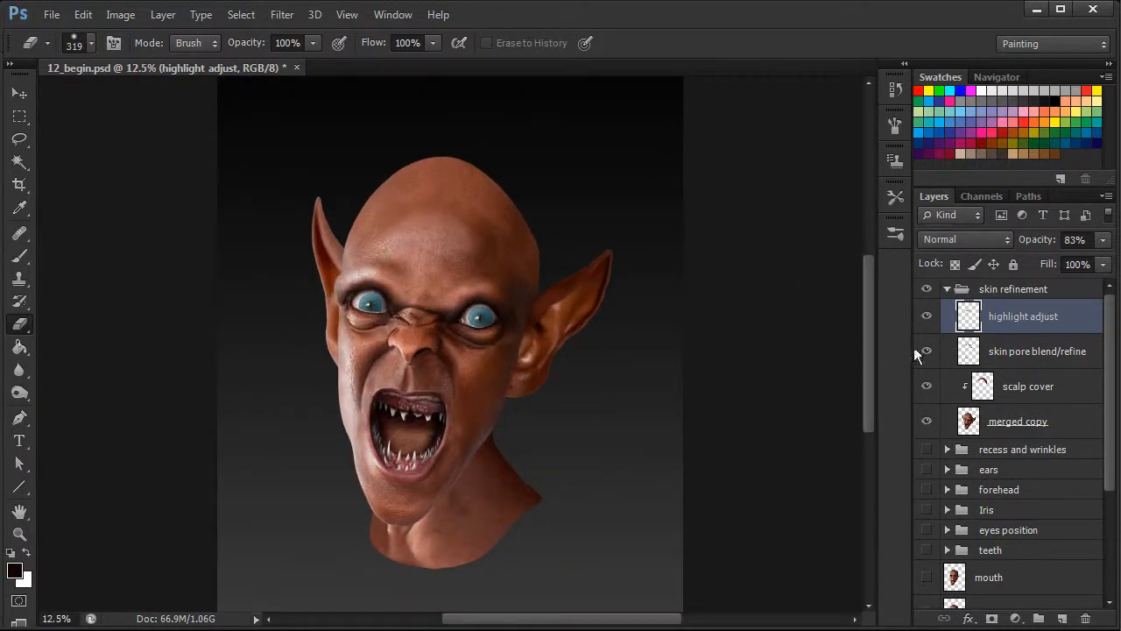
pyautogui.moveTo(867, 365); pyautogui.dragTo(869, 359)
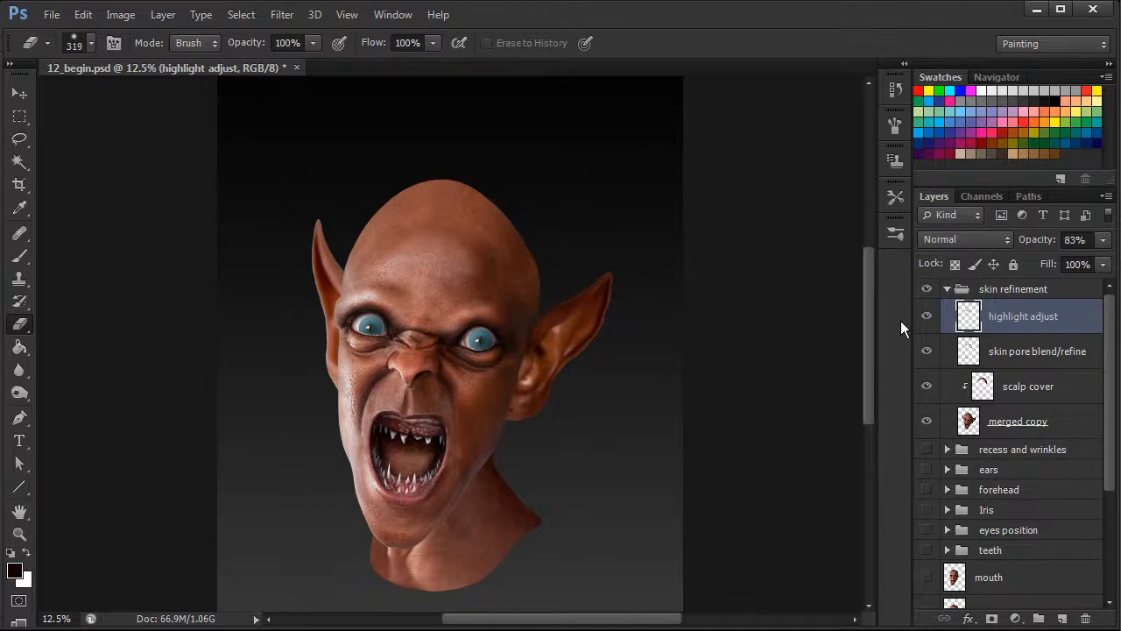
# Set the Healing Brush to 181 px and heal the highlight's transition across the upper forehead and lower scalp.
pyautogui.press('j')
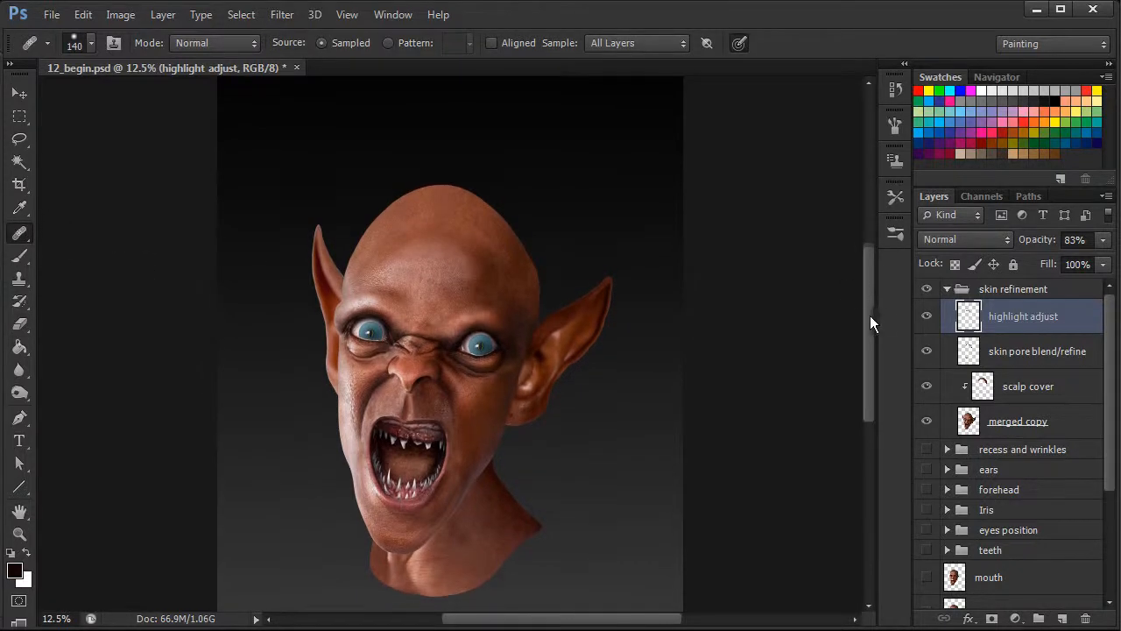
pyautogui.hotkey('ctrl', '+')
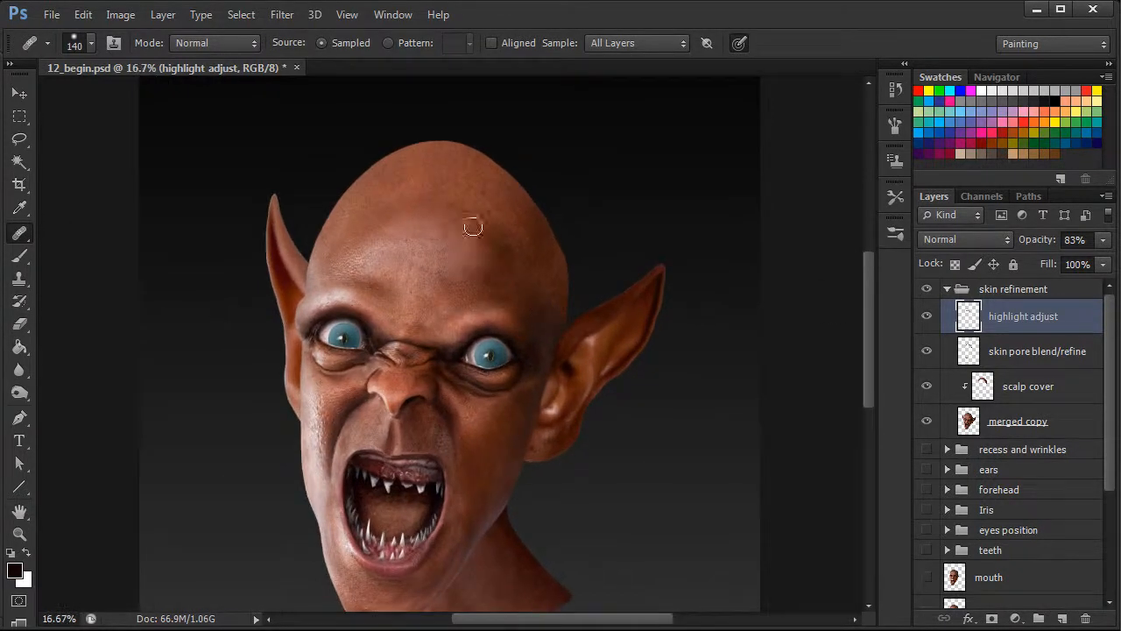
pyautogui.rightClick(450, 191)
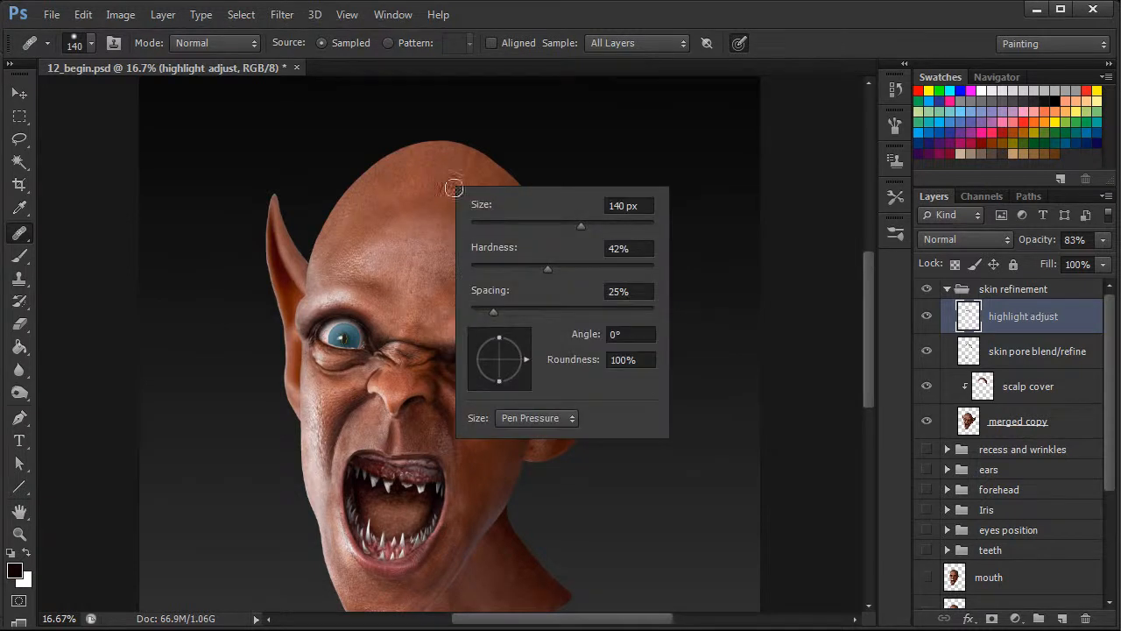
pyautogui.keyDown('alt'); pyautogui.click(458, 167); pyautogui.keyUp('alt')
pyautogui.moveTo(438, 202); pyautogui.dragTo(403, 209)
pyautogui.keyDown('alt'); pyautogui.click(427, 169); pyautogui.keyUp('alt')
pyautogui.moveTo(490, 189); pyautogui.dragTo(495, 197)
pyautogui.moveTo(415, 198)
pyautogui.mouseDown()
pyautogui.moveTo(501, 222)
pyautogui.moveTo(471, 232)
pyautogui.moveTo(444, 223)
pyautogui.mouseUp()
pyautogui.keyDown('alt'); pyautogui.click(482, 181); pyautogui.keyUp('alt')
pyautogui.keyDown('alt'); pyautogui.click(488, 191); pyautogui.keyUp('alt')
pyautogui.click(529, 250)
pyautogui.keyDown('alt'); pyautogui.click(459, 241); pyautogui.keyUp('alt')
pyautogui.keyDown('alt'); pyautogui.click(428, 229); pyautogui.keyUp('alt')
pyautogui.keyDown('alt'); pyautogui.click(424, 231); pyautogui.keyUp('alt')
pyautogui.click(425, 216)
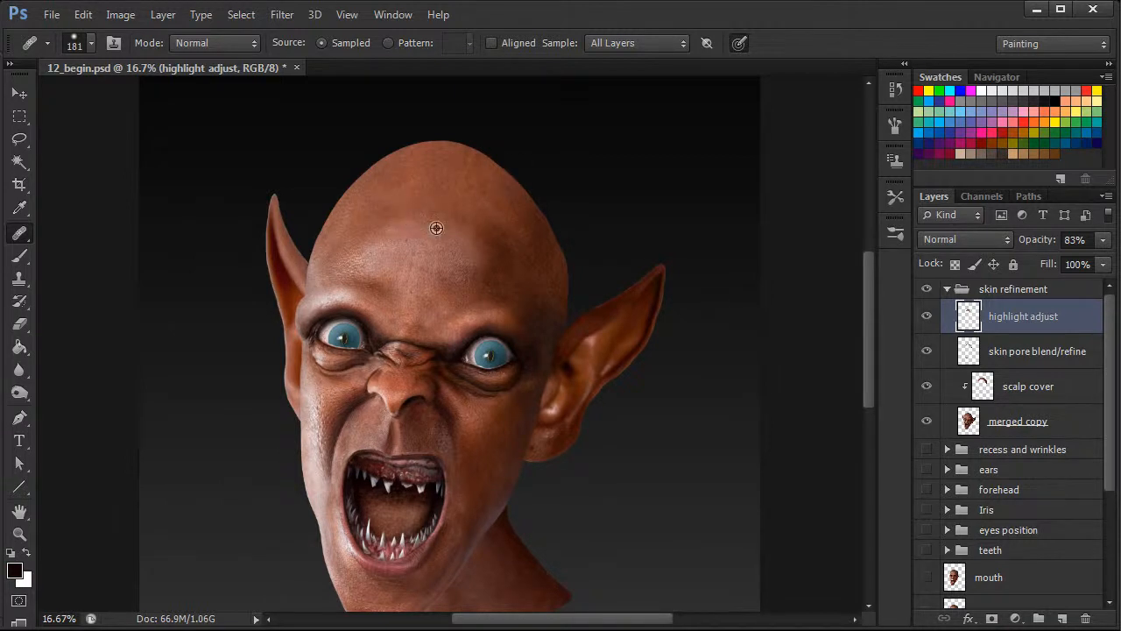
# Heal the remaining uneven tones around the scalp and upper forehead, and compare the head with and without the highlight adjust layer.
pyautogui.moveTo(482, 226); pyautogui.dragTo(497, 231)
pyautogui.keyDown('alt'); pyautogui.click(393, 230); pyautogui.keyUp('alt')
pyautogui.moveTo(455, 195)
pyautogui.mouseDown()
pyautogui.moveTo(466, 192)
pyautogui.moveTo(408, 203)
pyautogui.mouseUp()
pyautogui.moveTo(477, 168); pyautogui.dragTo(476, 176)
pyautogui.keyDown('alt'); pyautogui.click(426, 159); pyautogui.keyUp('alt')
pyautogui.moveTo(393, 202)
pyautogui.mouseDown()
pyautogui.moveTo(380, 216)
pyautogui.moveTo(443, 212)
pyautogui.moveTo(383, 228)
pyautogui.mouseUp()
pyautogui.keyDown('alt'); pyautogui.click(391, 230); pyautogui.keyUp('alt')
pyautogui.keyDown('alt'); pyautogui.click(427, 197); pyautogui.keyUp('alt')
pyautogui.keyDown('alt'); pyautogui.click(426, 237); pyautogui.keyUp('alt')
pyautogui.hotkey('ctrl', '-')
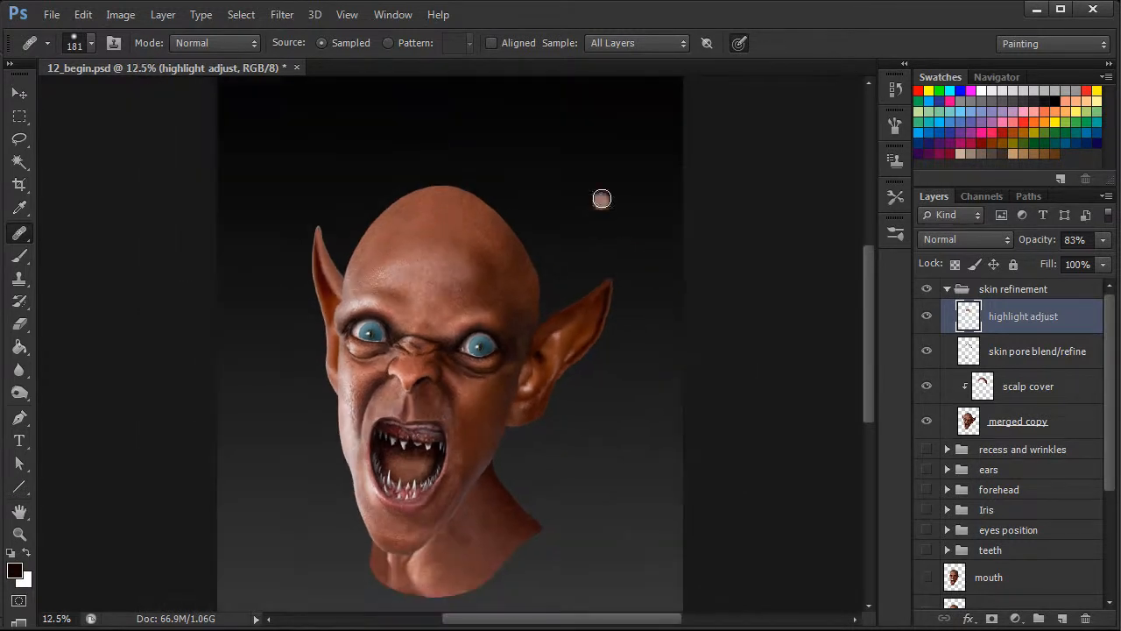
pyautogui.click(932, 317)
pyautogui.click(931, 317)
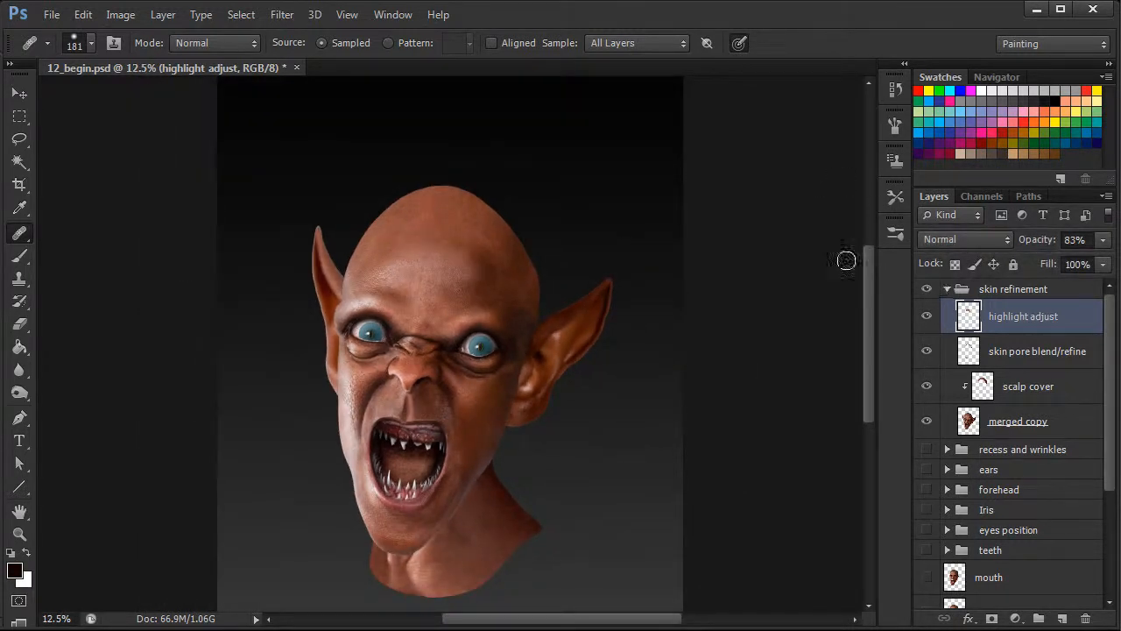